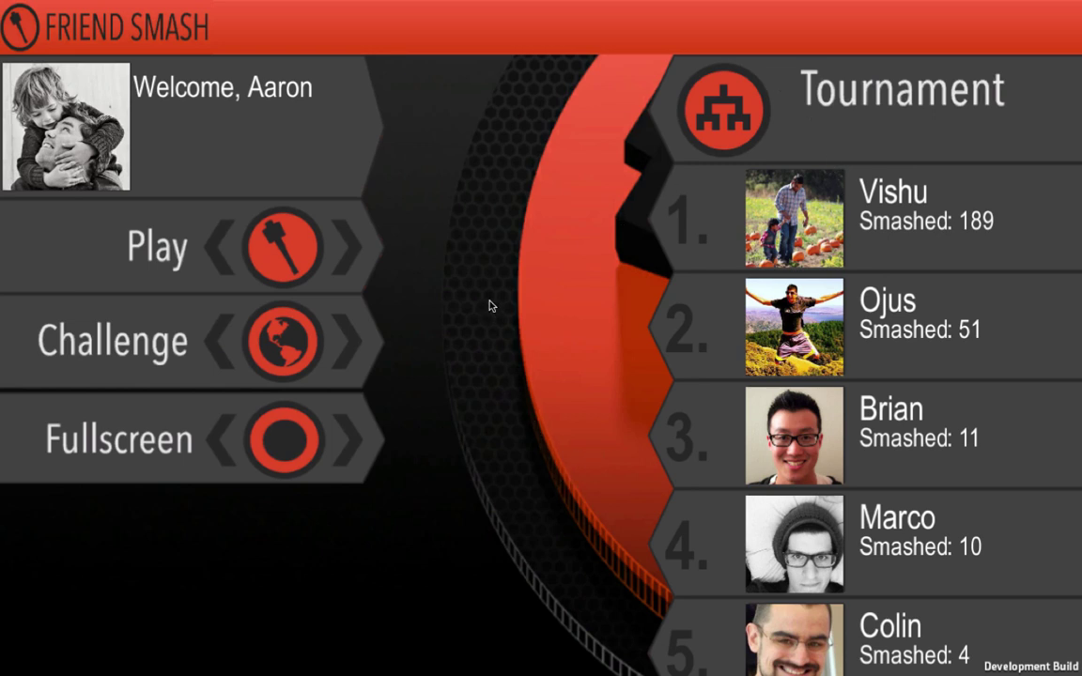
Step: Play a round of Friend Smash, smashing the flying cubes that show the target friend
{"action": "left_click", "coordinate": [247, 229]}
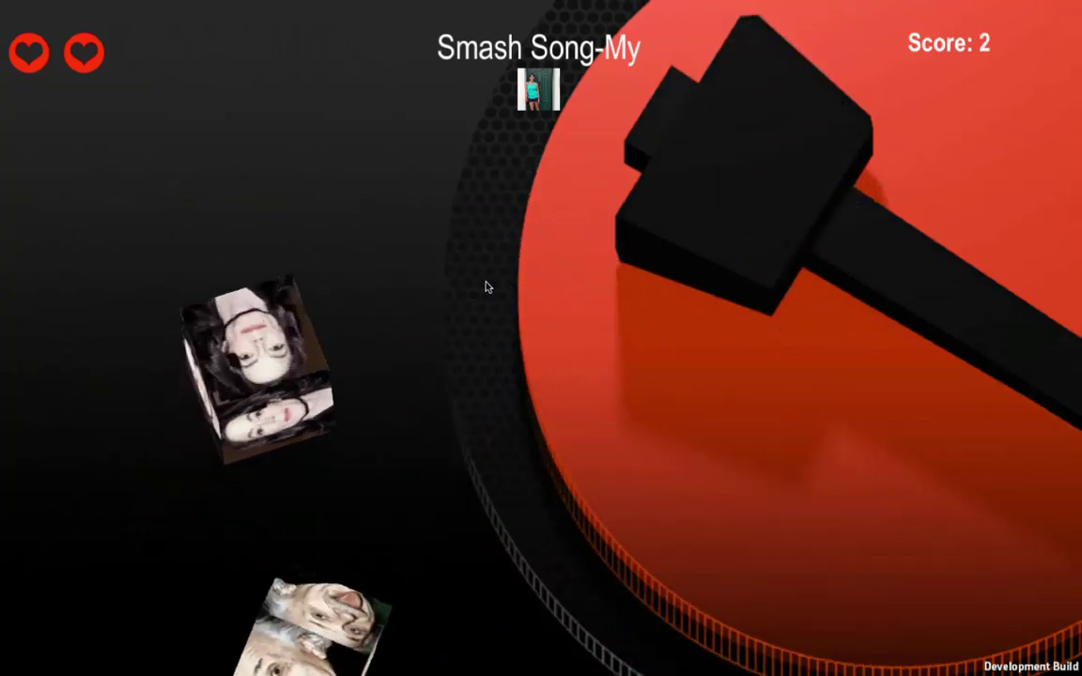
{"action": "left_click", "coordinate": [592, 336]}
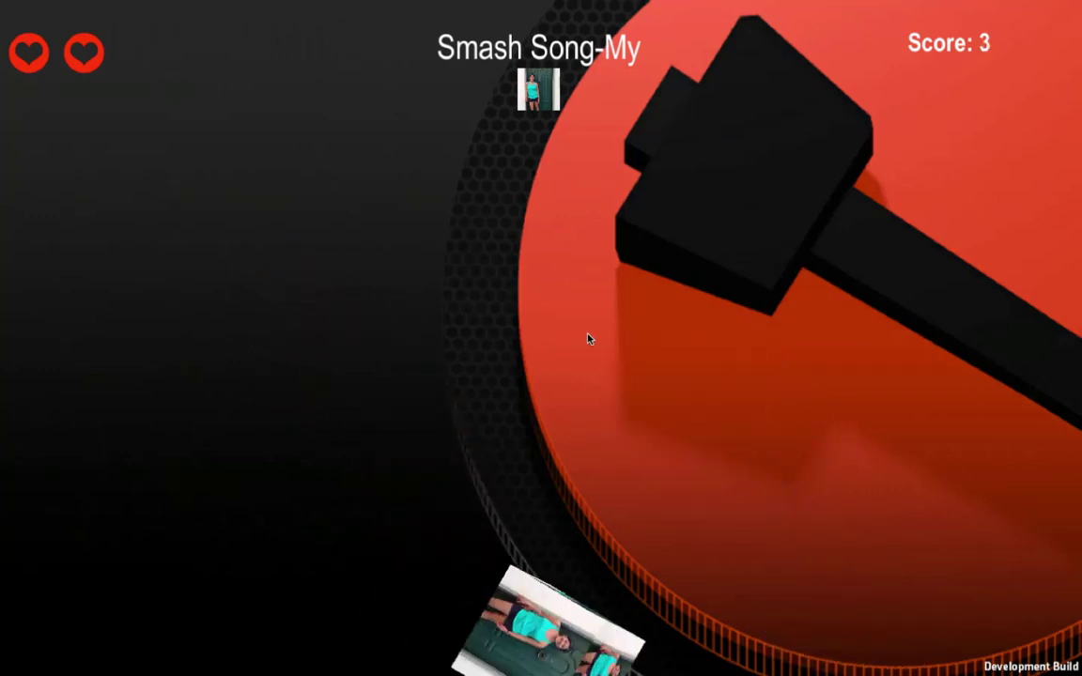
{"action": "left_click", "coordinate": [394, 319]}
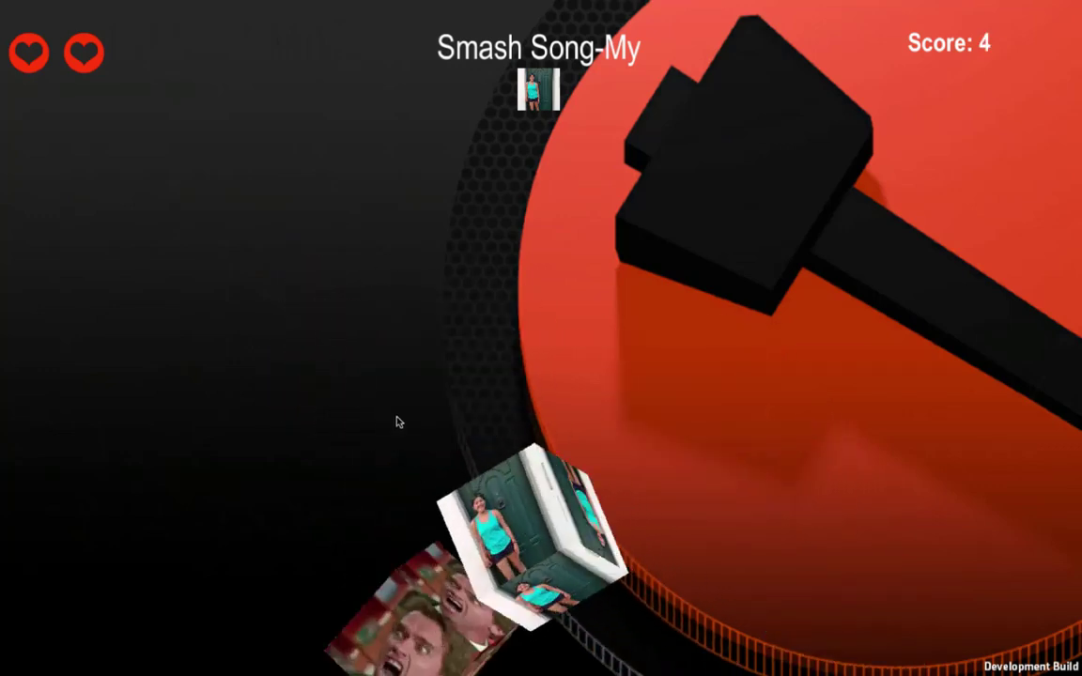
{"action": "left_click", "coordinate": [429, 423]}
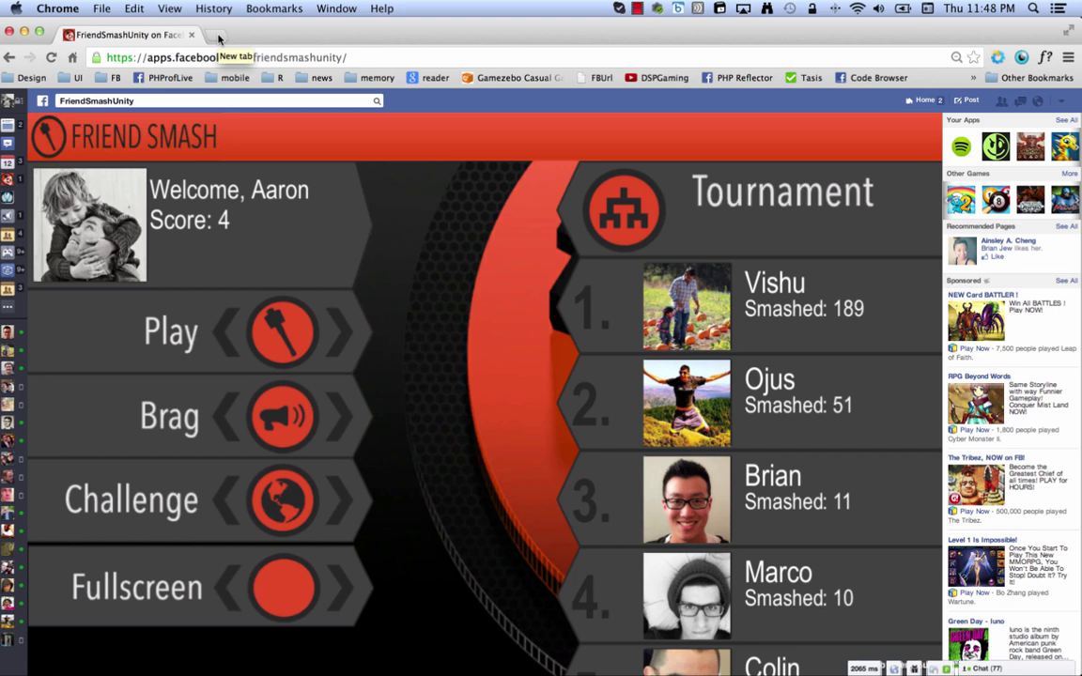
Step: Search Google for "friendsmash unity" in a new browser tab and open the fbsamples/friendsmash-unity GitHub repository
{"action": "left_click", "coordinate": [218, 37]}
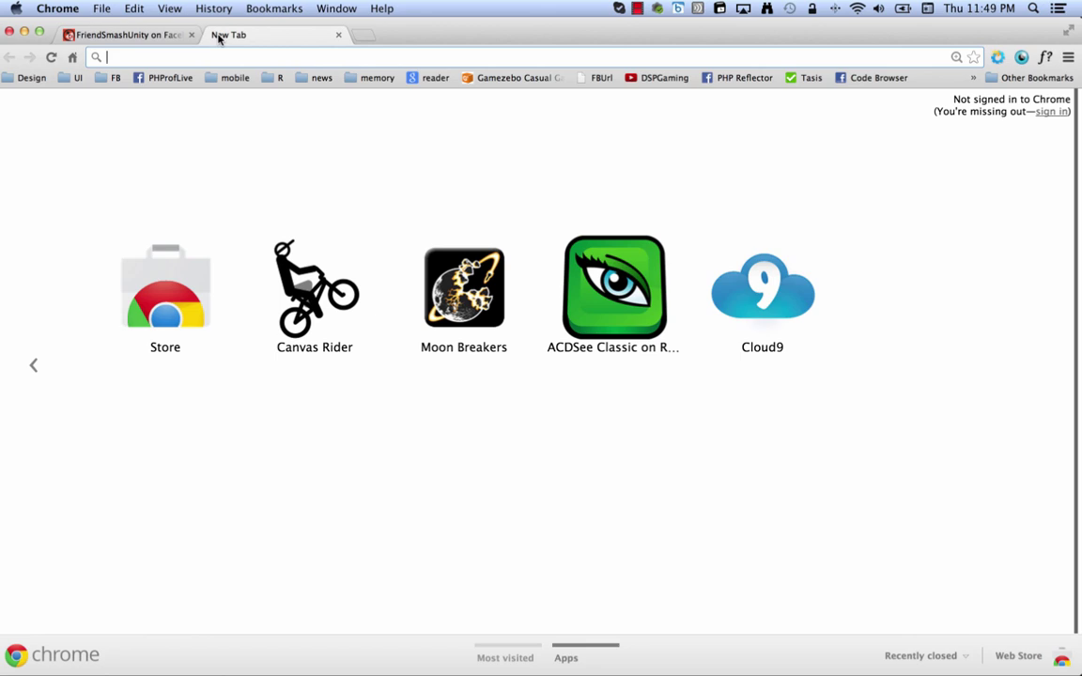
{"action": "type", "text": "g "}
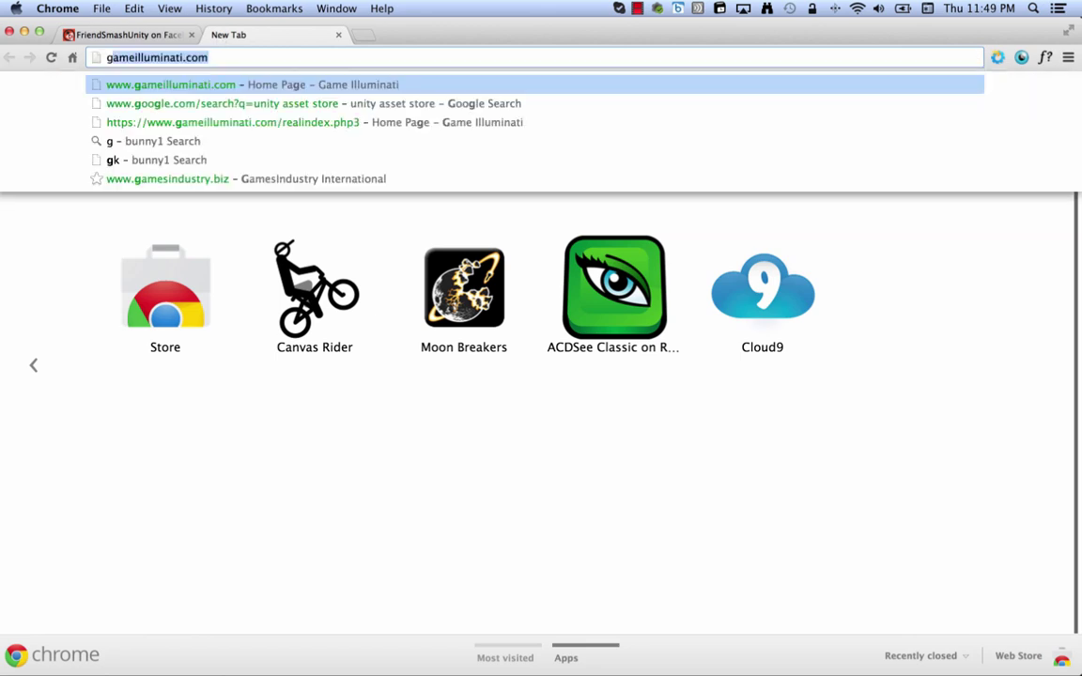
{"action": "type", "text": "frie"}
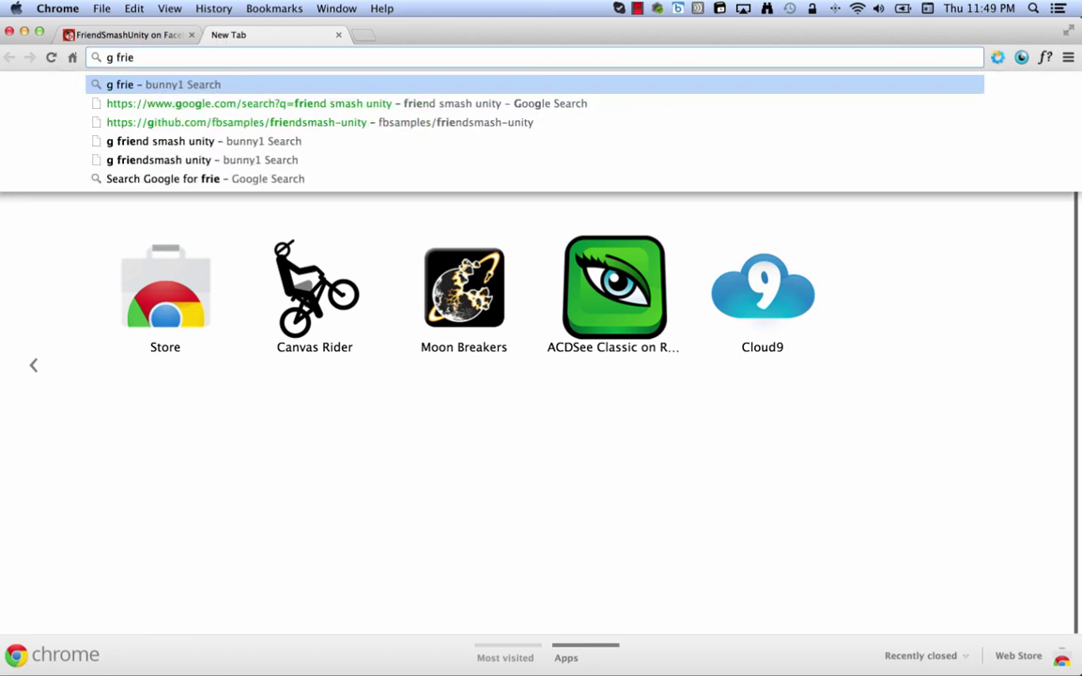
{"action": "type", "text": "nd"}
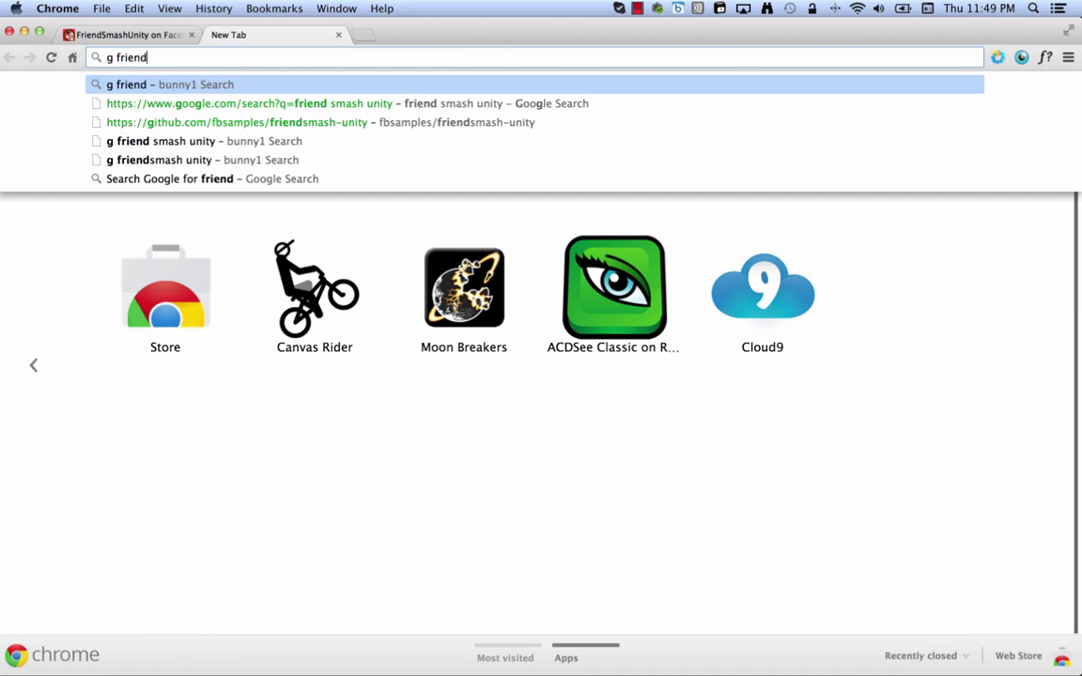
{"action": "type", "text": "smash unity"}
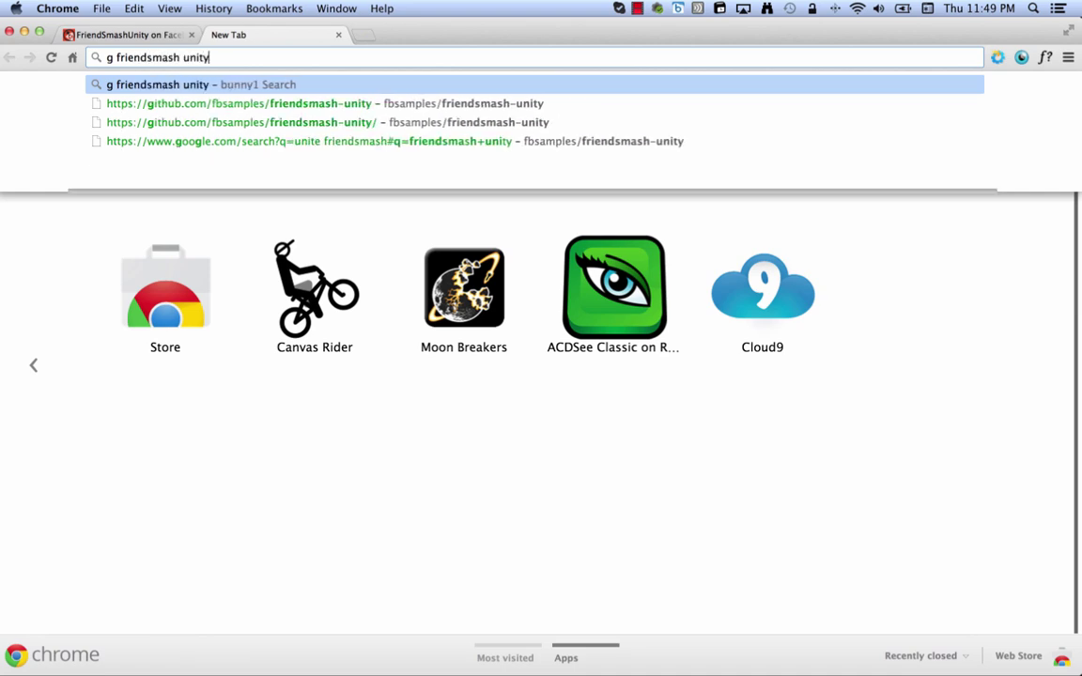
{"action": "key", "text": "Return"}
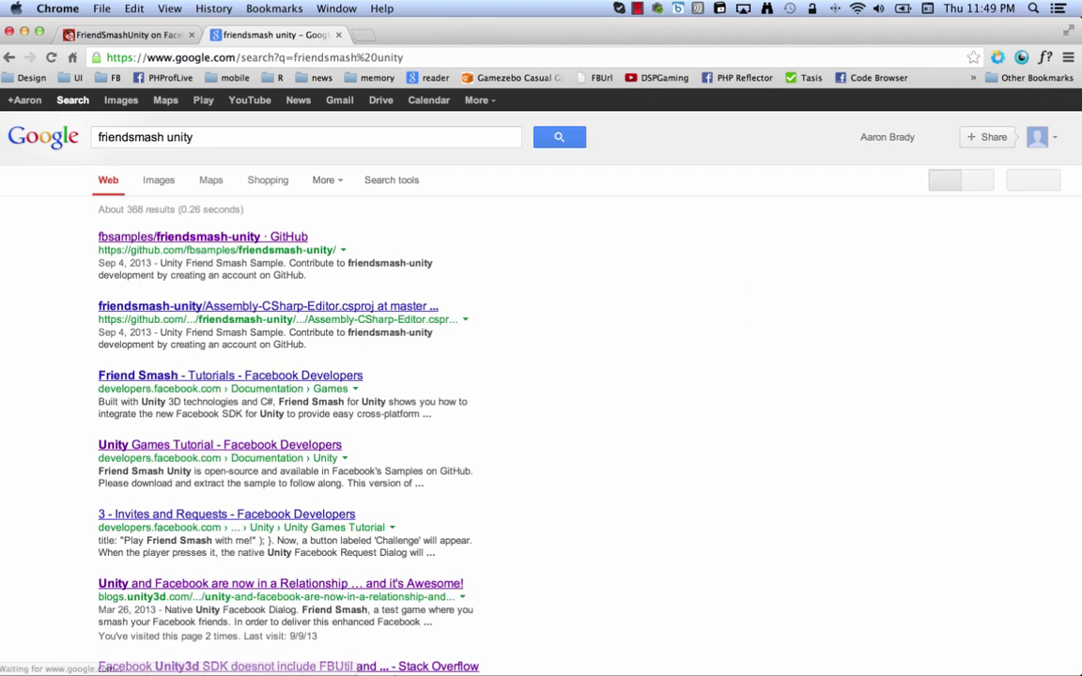
{"action": "left_click", "coordinate": [113, 243]}
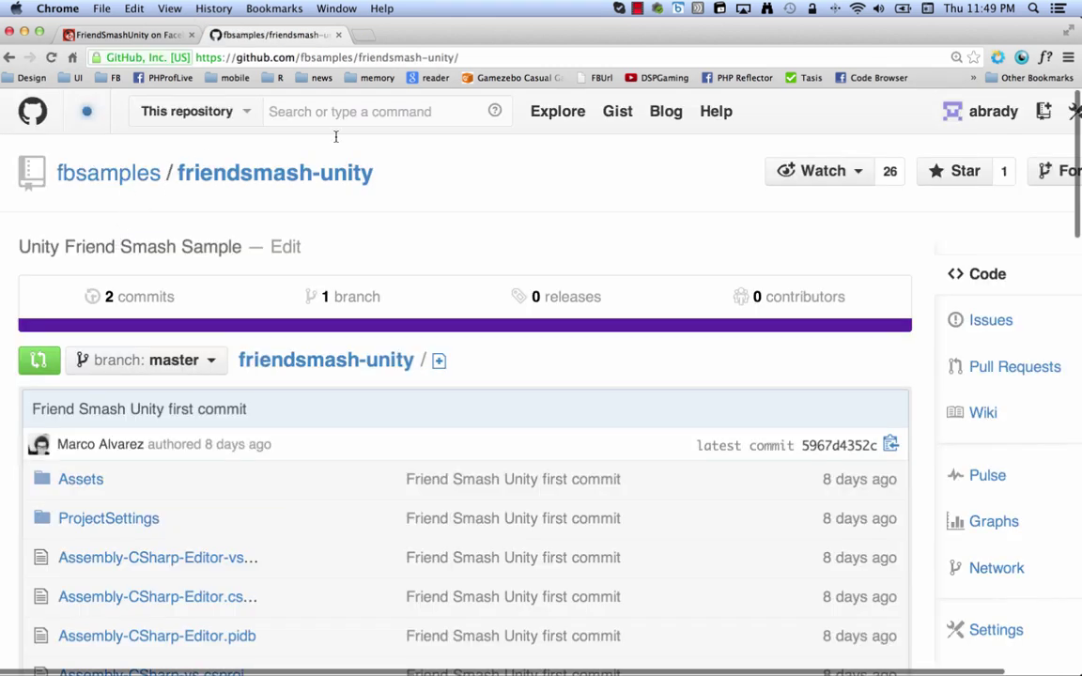
{"action": "left_click_drag", "start_coordinate": [459, 58], "coordinate": [175, 58]}
{"action": "key", "text": "super+c"}
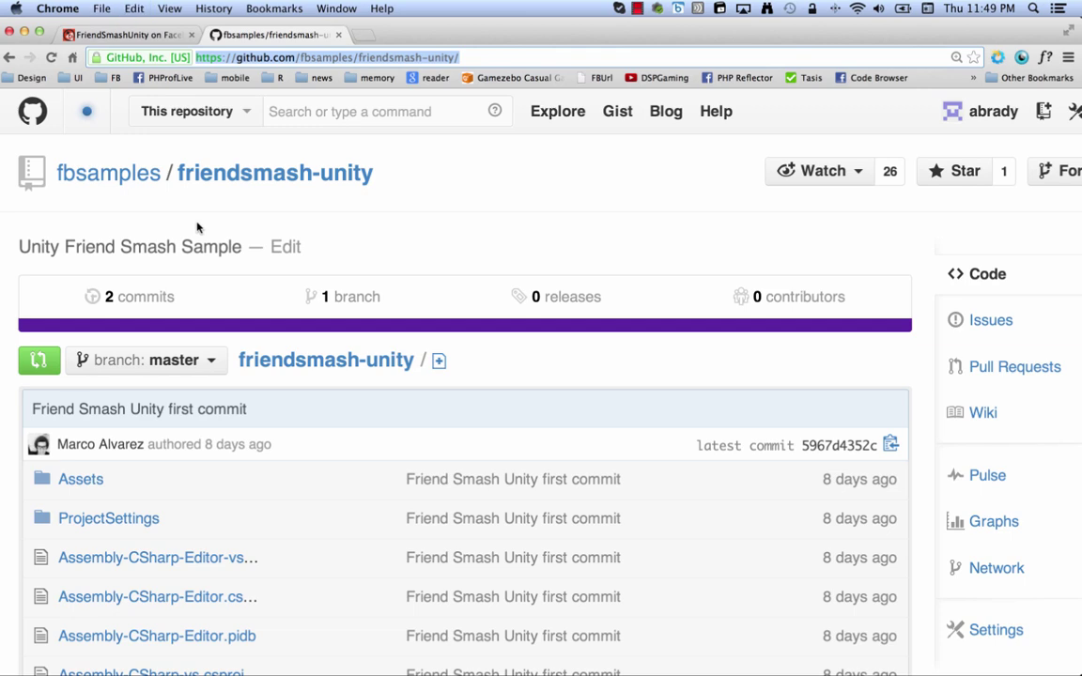
{"action": "key", "text": "super+Tab"}
{"action": "key", "text": "super+Tab"}
{"action": "key", "text": "super+Tab"}
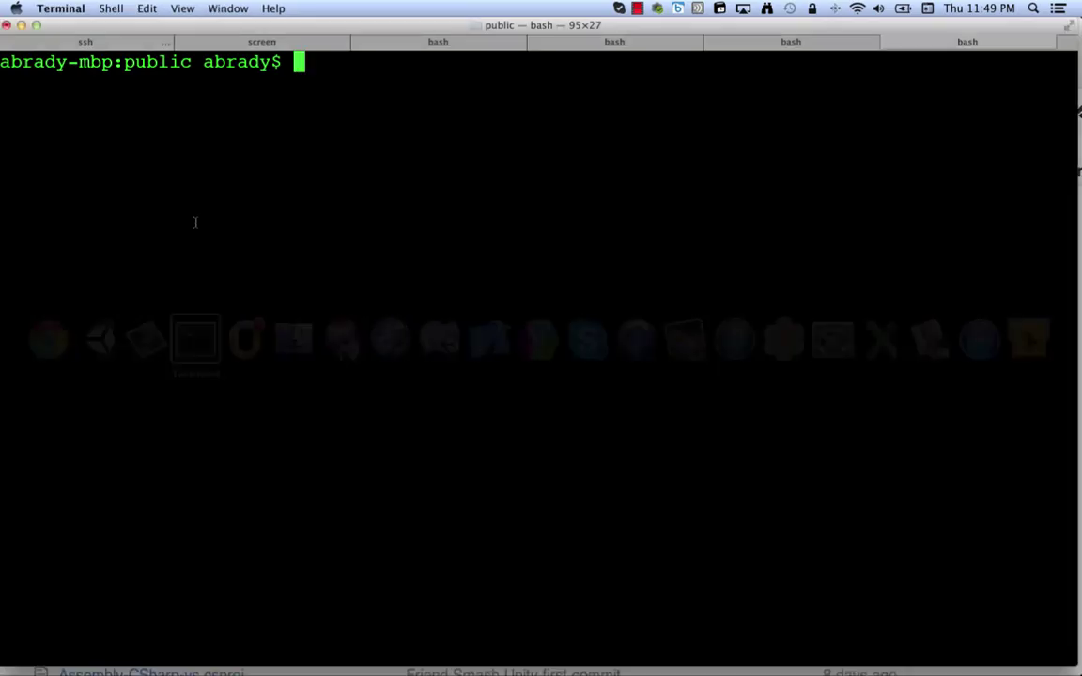
{"action": "type", "text": "git cl"}
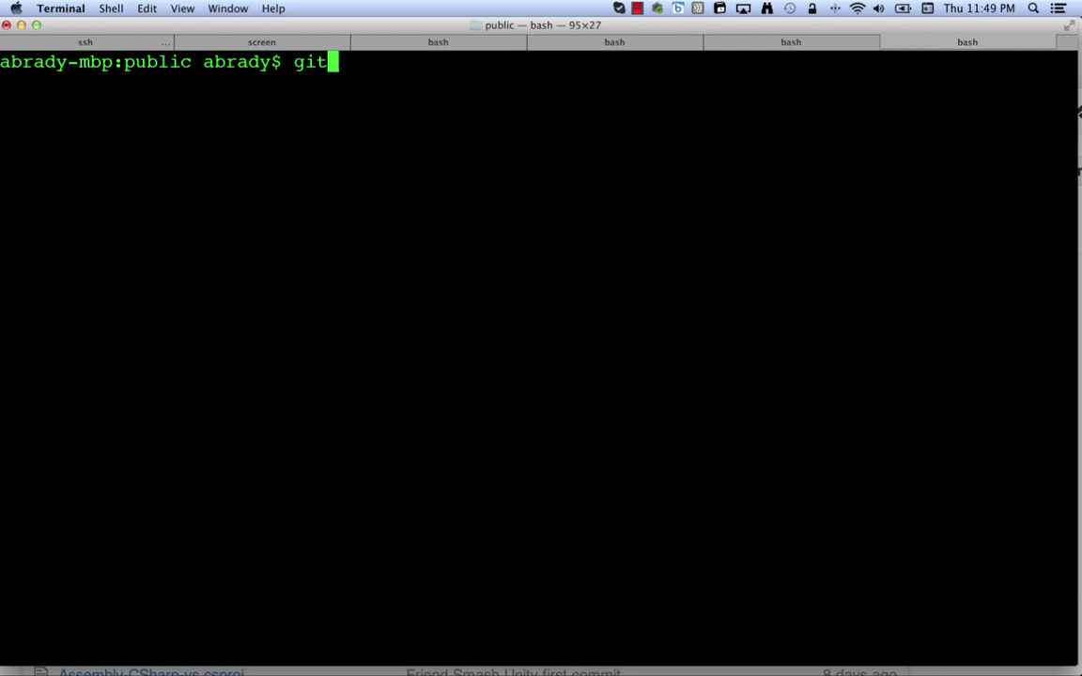
{"action": "type", "text": "one"}
{"action": "key", "text": "super+v"}
{"action": "key", "text": "Return"}
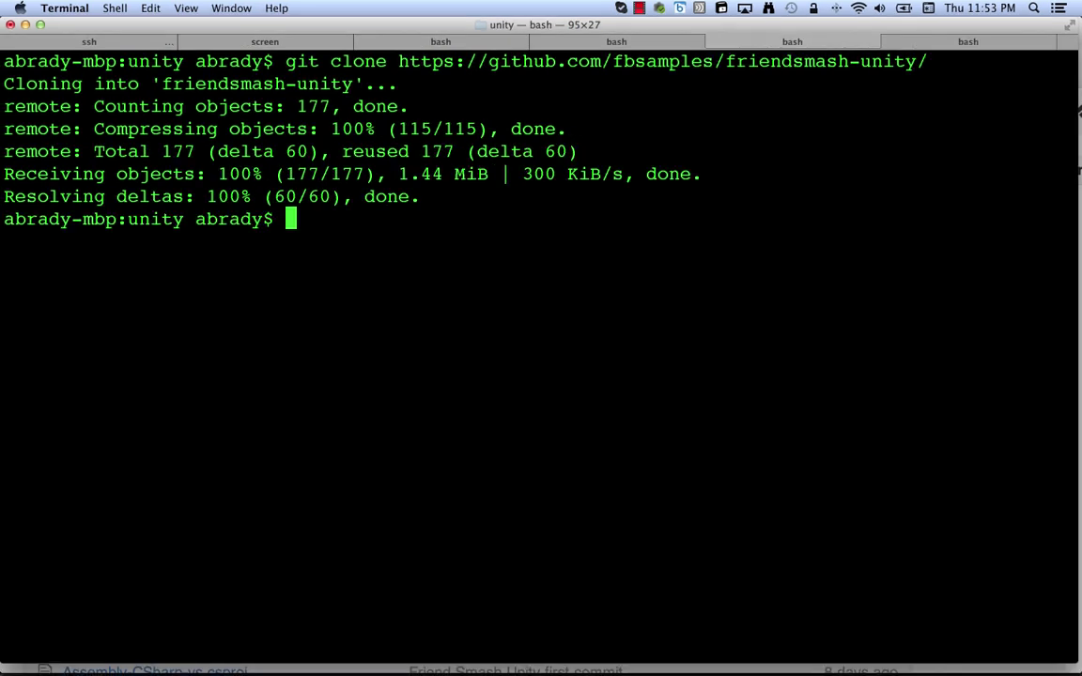
Step: Find Unity with Spotlight and launch it
{"action": "key", "text": "super+space"}
{"action": "type", "text": "u"}
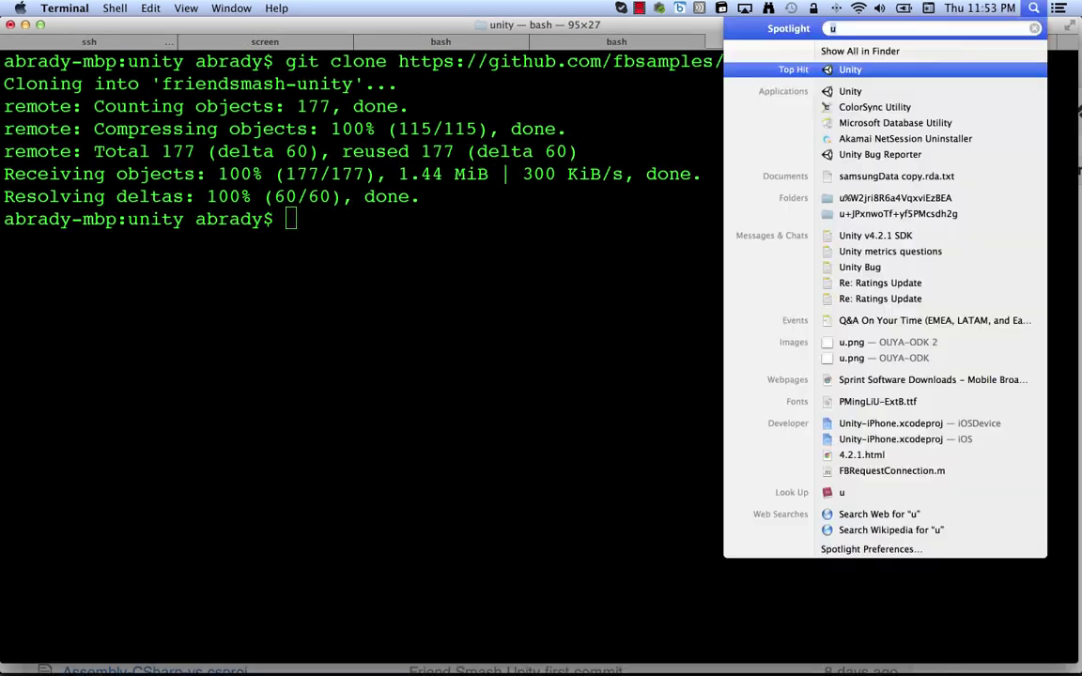
{"action": "key", "text": "Return"}
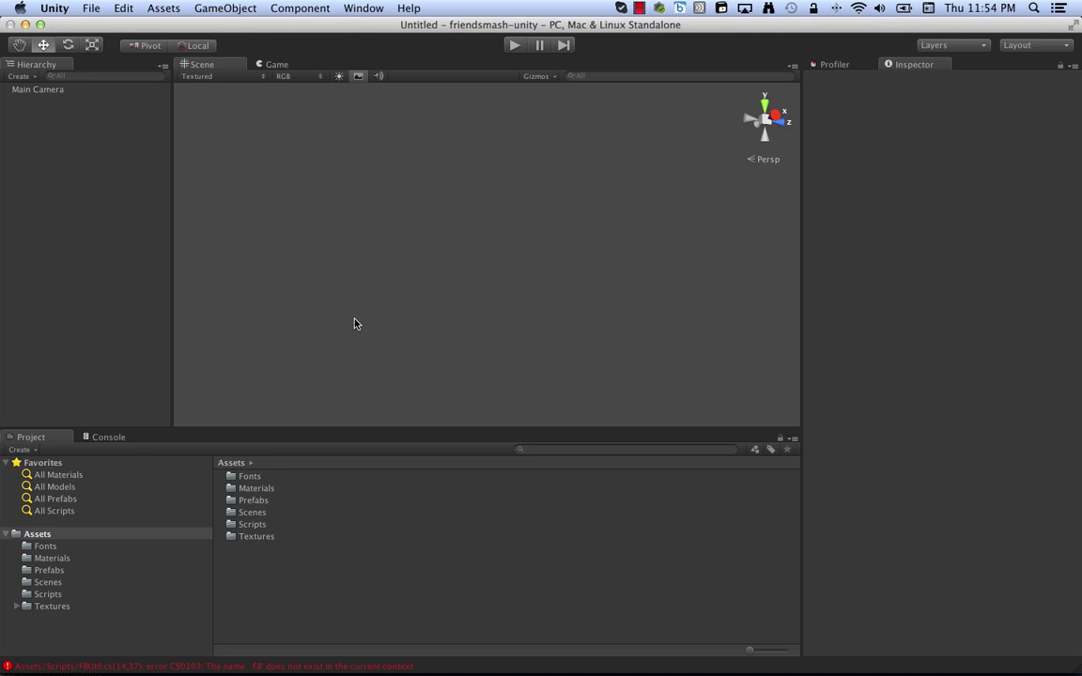
Step: Import all items of the custom package FacebookSDK.unitypackage from the v3.1.2 folder into Assets and check the console for errors
{"action": "left_click", "coordinate": [36, 536]}
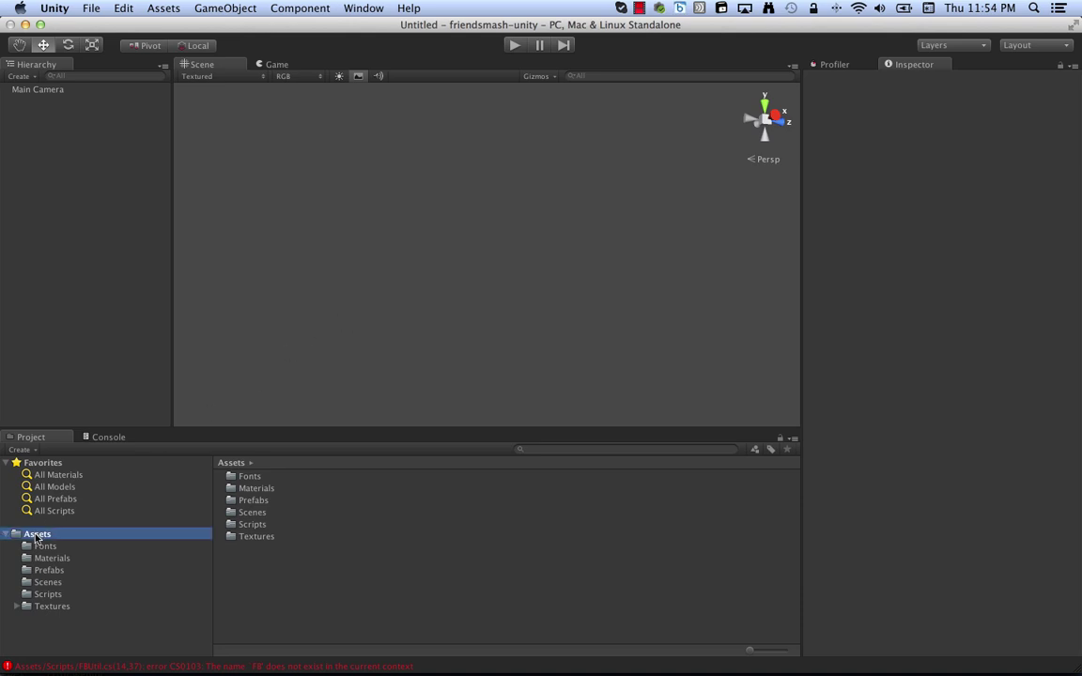
{"action": "right_click", "coordinate": [35, 538]}
{"action": "mouse_move", "coordinate": [105, 531]}
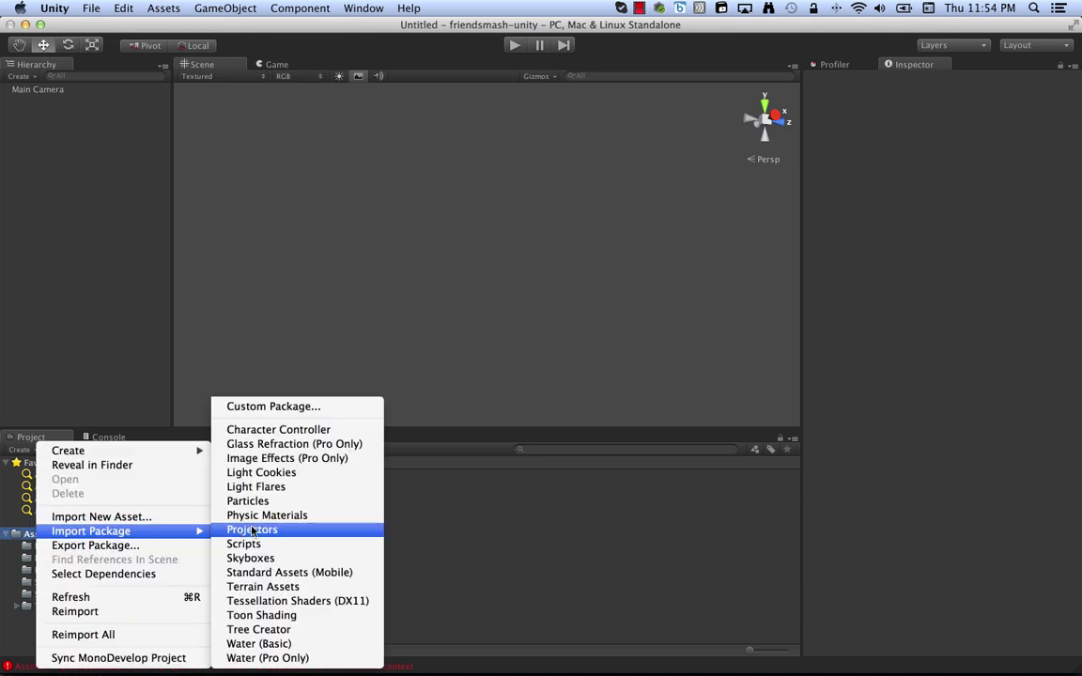
{"action": "left_click", "coordinate": [295, 406]}
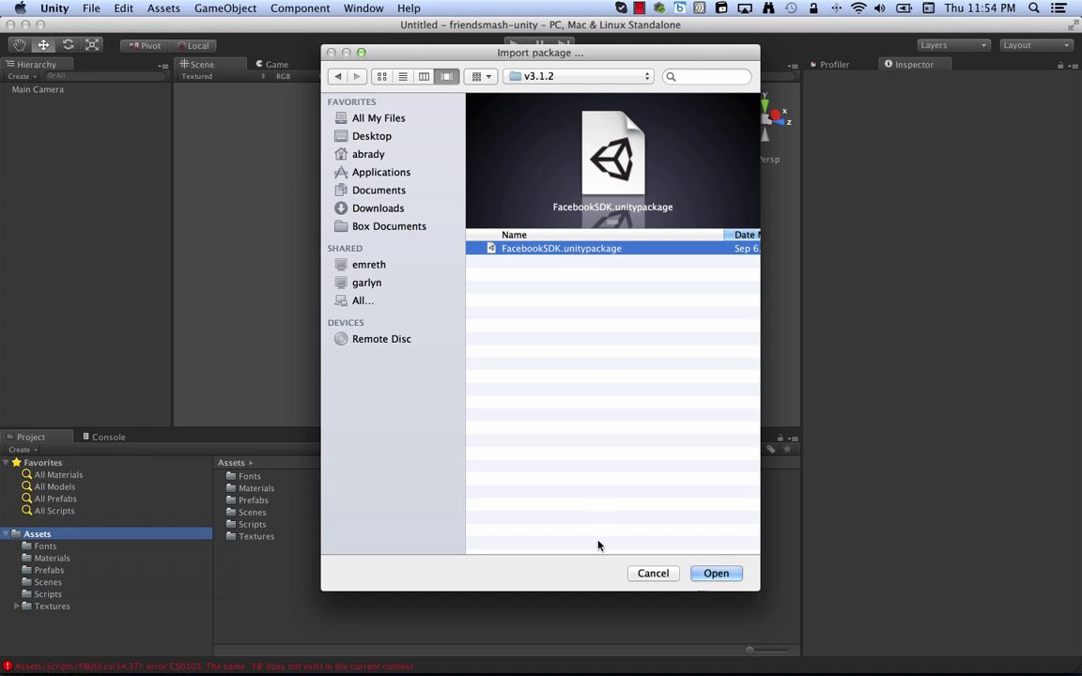
{"action": "left_click", "coordinate": [717, 574]}
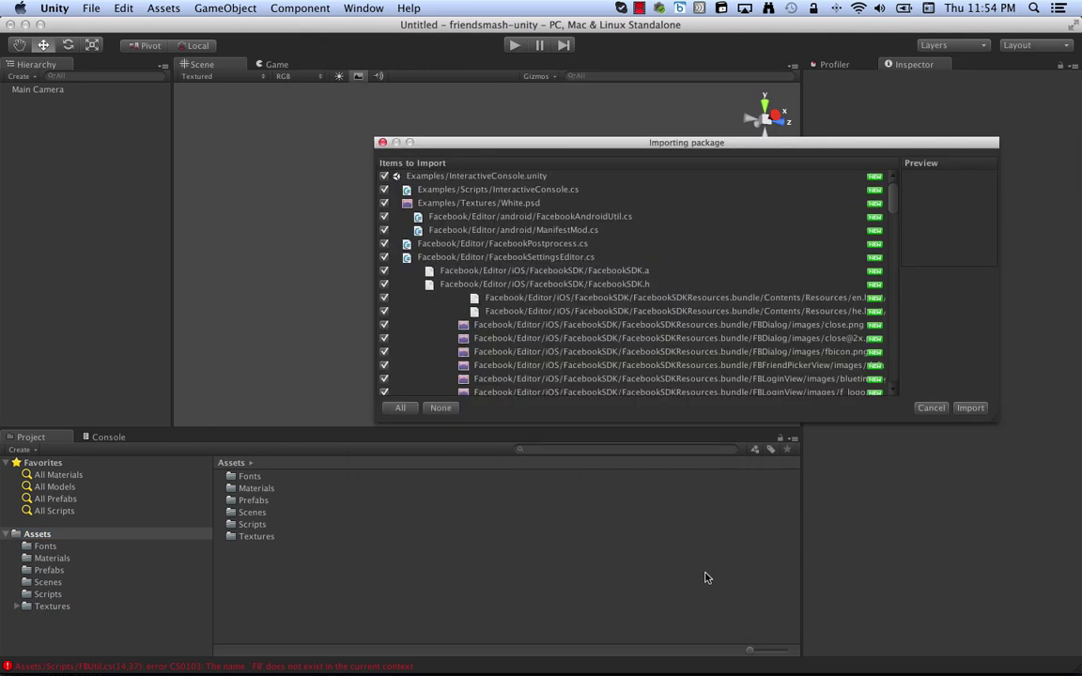
{"action": "left_click", "coordinate": [969, 407]}
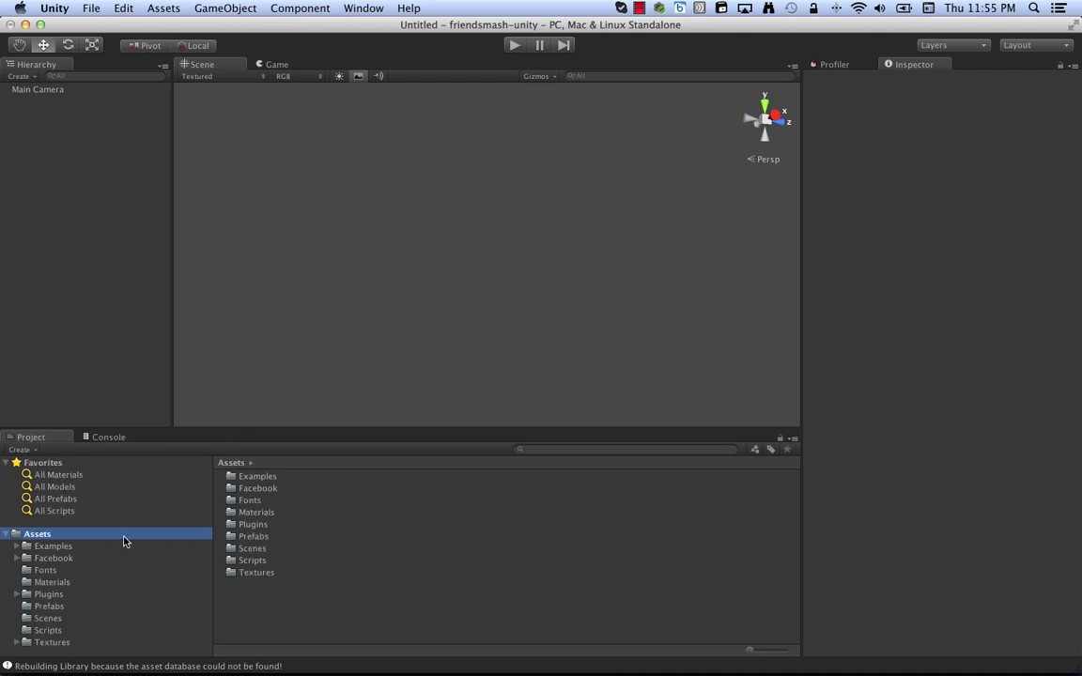
{"action": "left_click", "coordinate": [119, 441]}
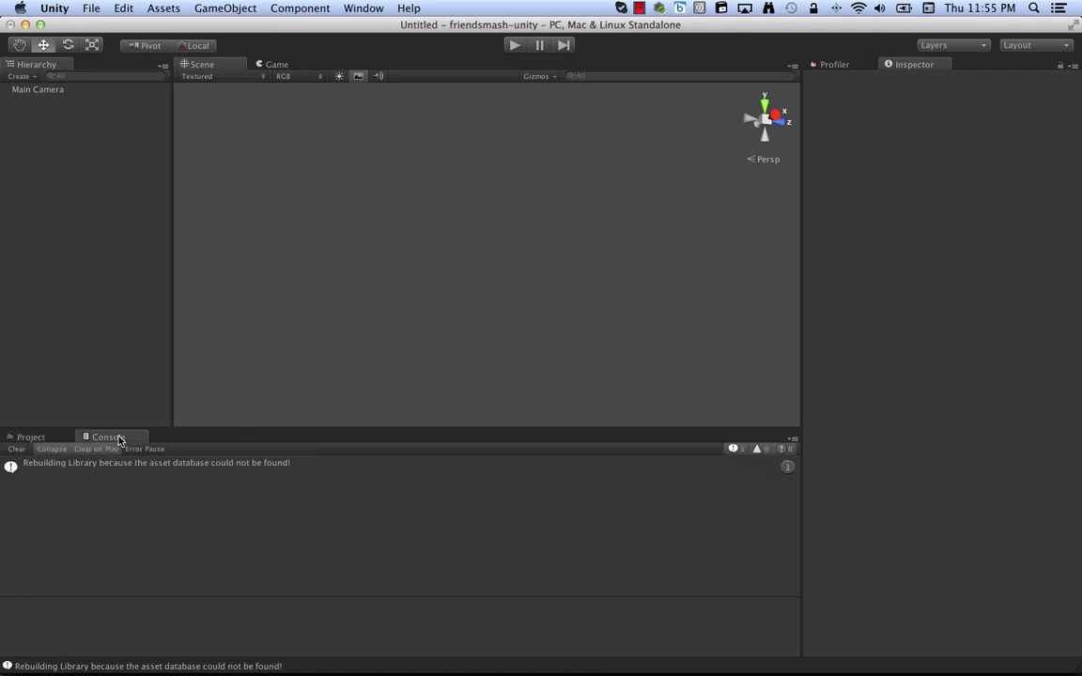
{"action": "left_click", "coordinate": [55, 439]}
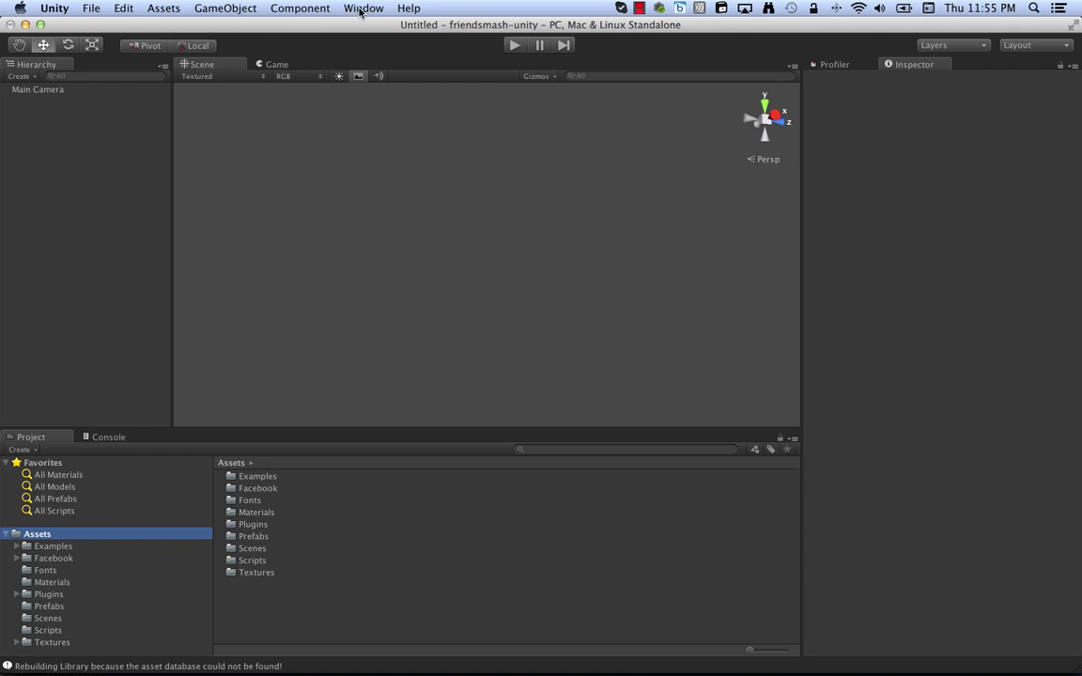
Step: Open the Facebook SDK settings for editing and select the App Id value
{"action": "left_click", "coordinate": [94, 10]}
{"action": "left_click", "coordinate": [94, 9]}
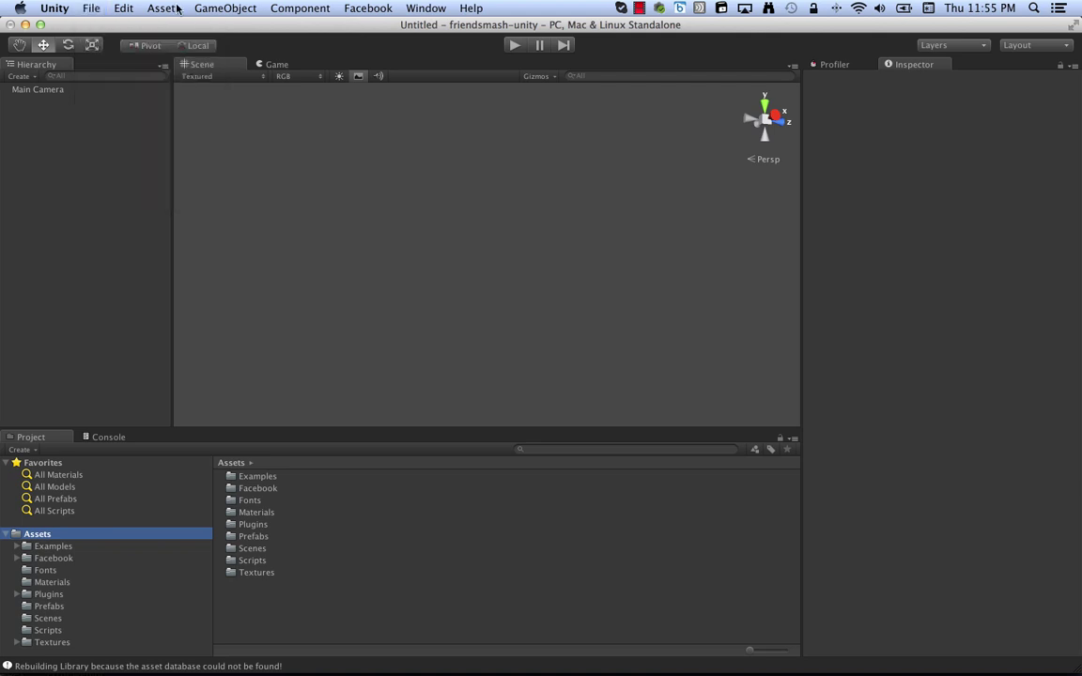
{"action": "left_click", "coordinate": [362, 10]}
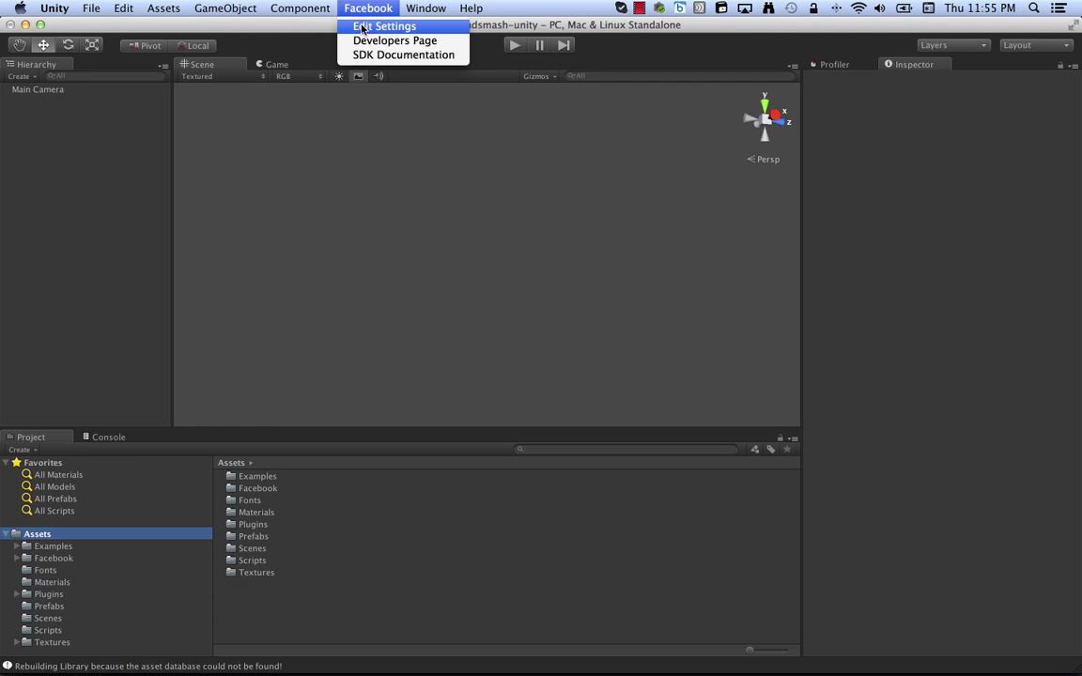
{"action": "left_click", "coordinate": [362, 29]}
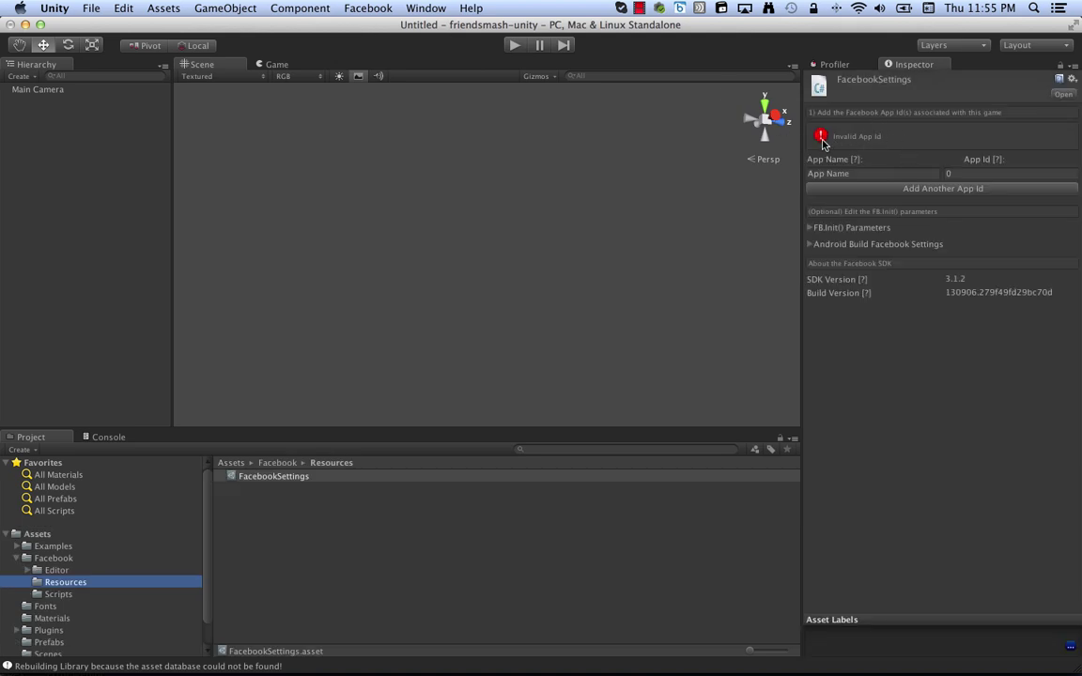
{"action": "left_click", "coordinate": [958, 174]}
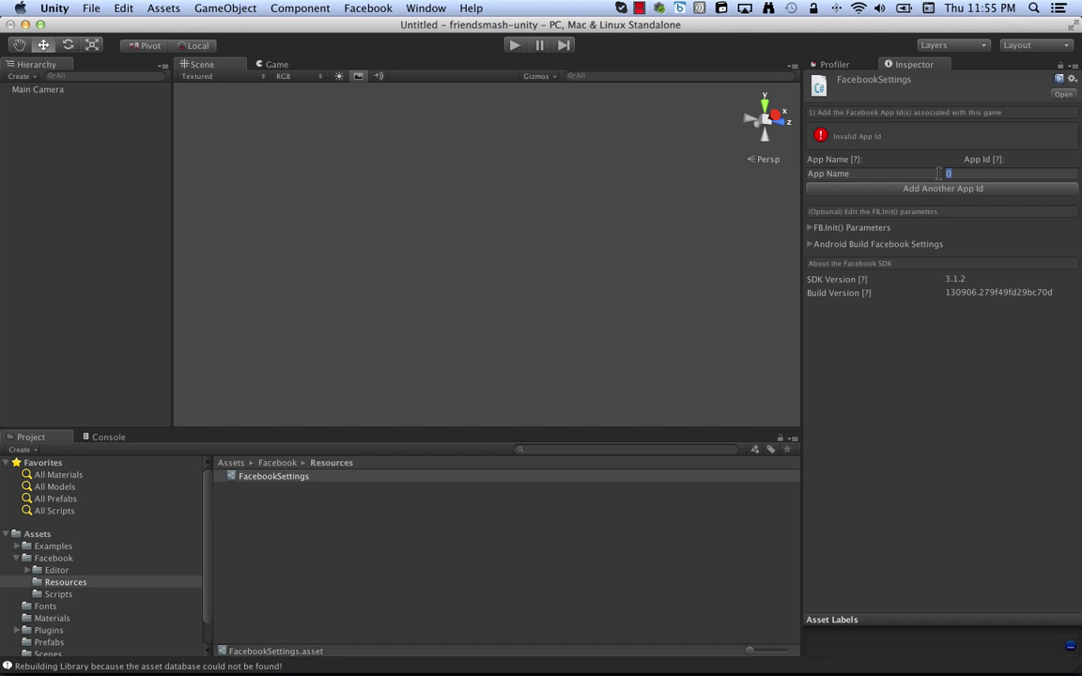
Step: Switch to Chrome and open developers.facebook.com in a new tab
{"action": "key", "text": "super+Tab"}
{"action": "key", "text": "super+Tab"}
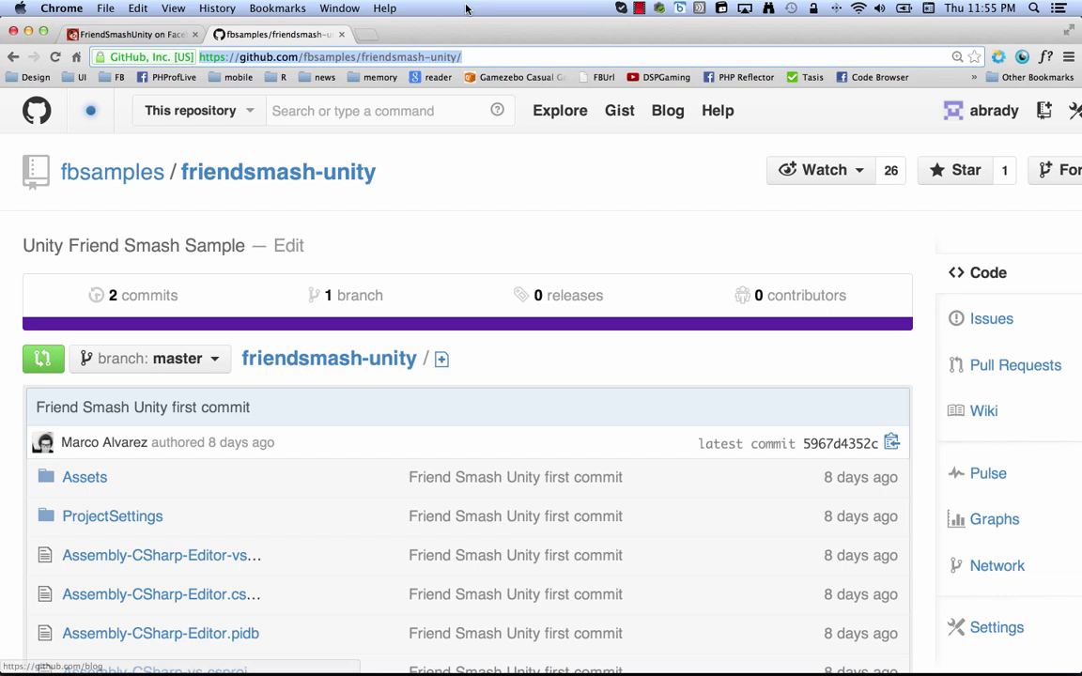
{"action": "left_click", "coordinate": [364, 36]}
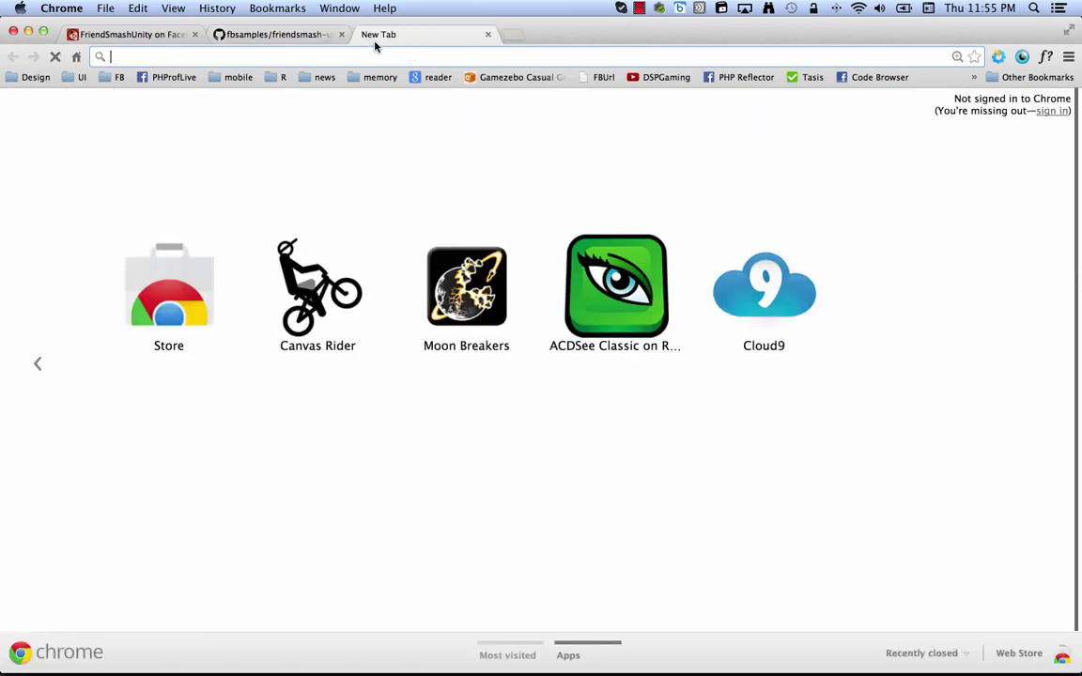
{"action": "type", "text": "devel"}
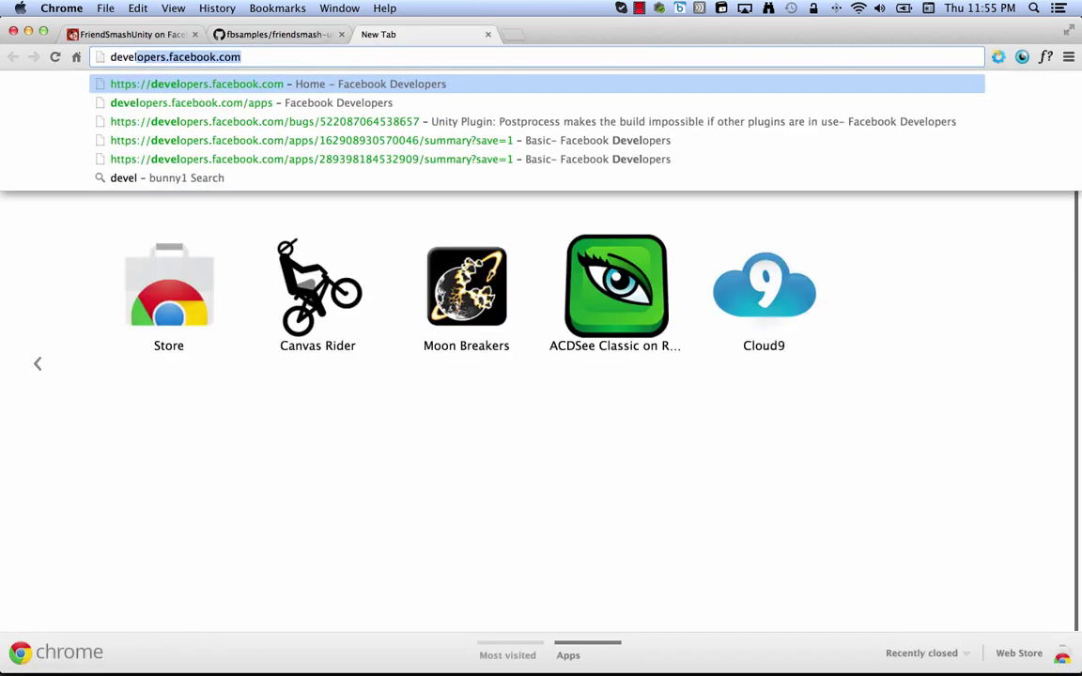
{"action": "type", "text": "opers.facebook.com"}
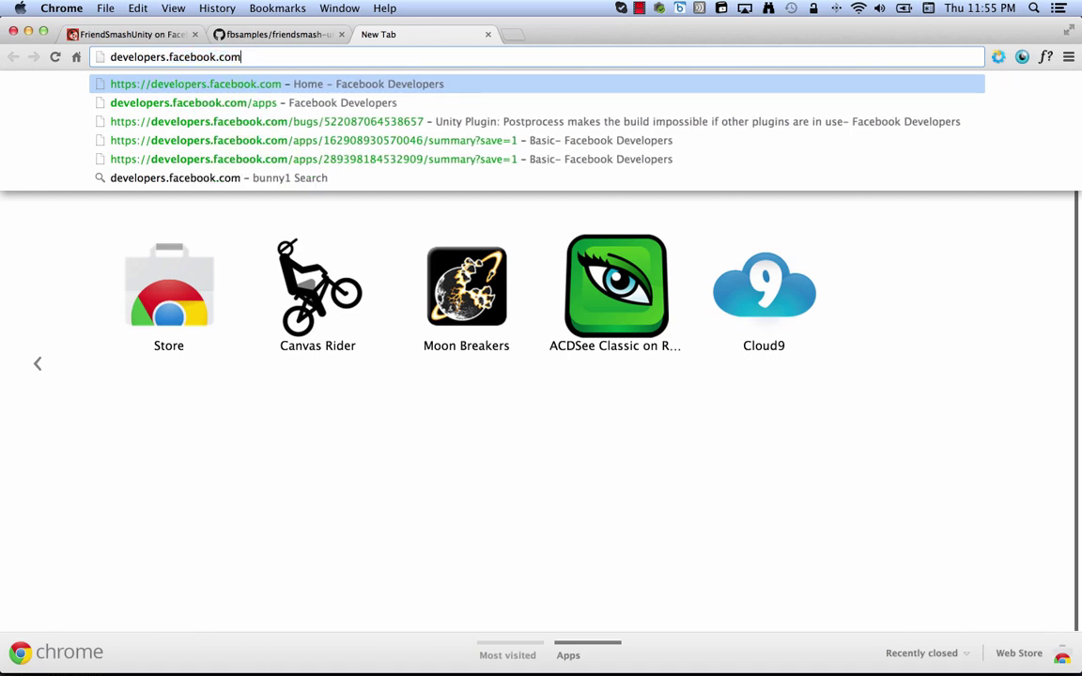
{"action": "key", "text": "Return"}
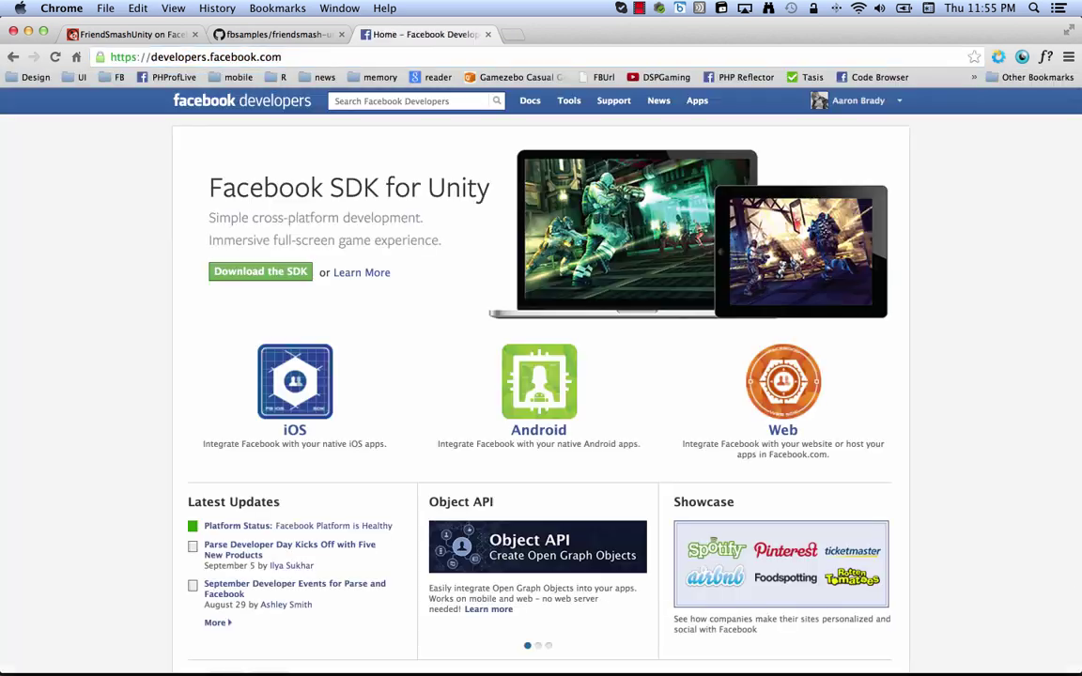
Step: Start creating a new app from the Facebook developer apps page and name it FriendSmashUnity
{"action": "left_click", "coordinate": [699, 107]}
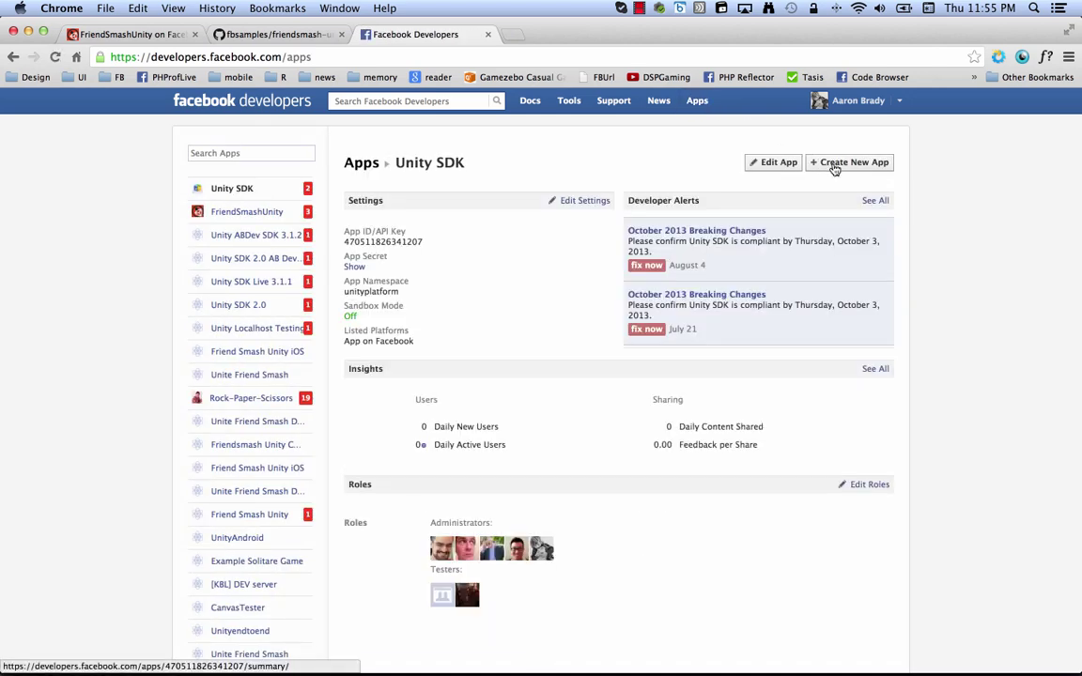
{"action": "left_click", "coordinate": [835, 164]}
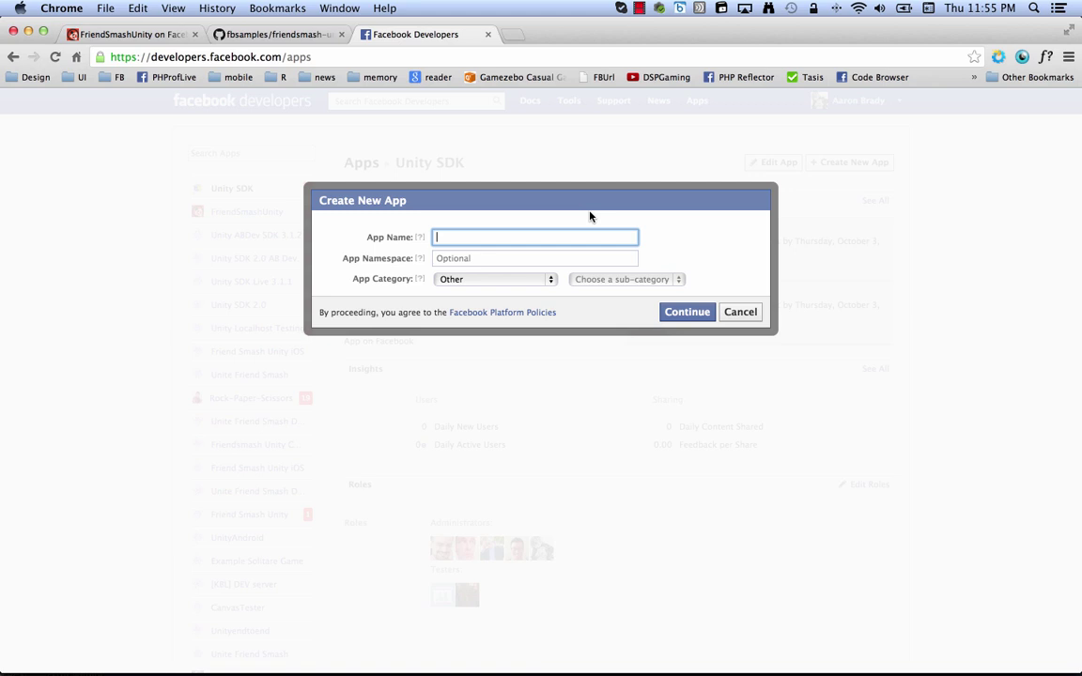
{"action": "type", "text": "F"}
{"action": "key", "text": "BackSpace"}
{"action": "type", "text": "FriendSmashUnity"}
Step: Set the new app's category to Games with sub-category Action, leave the namespace empty, and submit the app details
{"action": "left_click", "coordinate": [533, 259]}
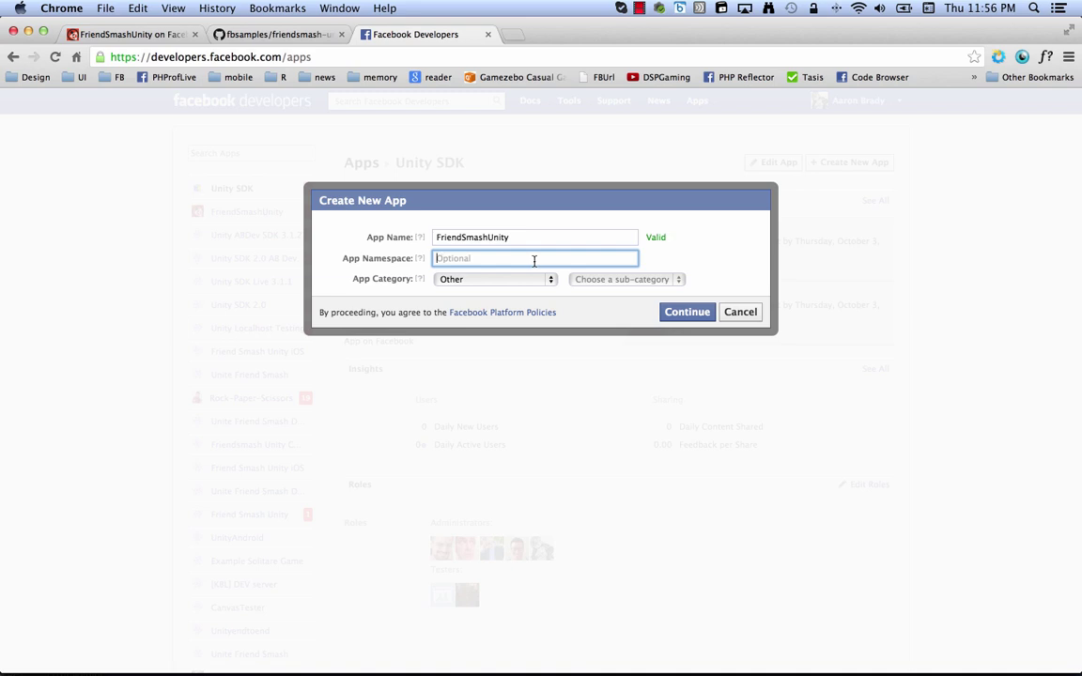
{"action": "left_click", "coordinate": [486, 284]}
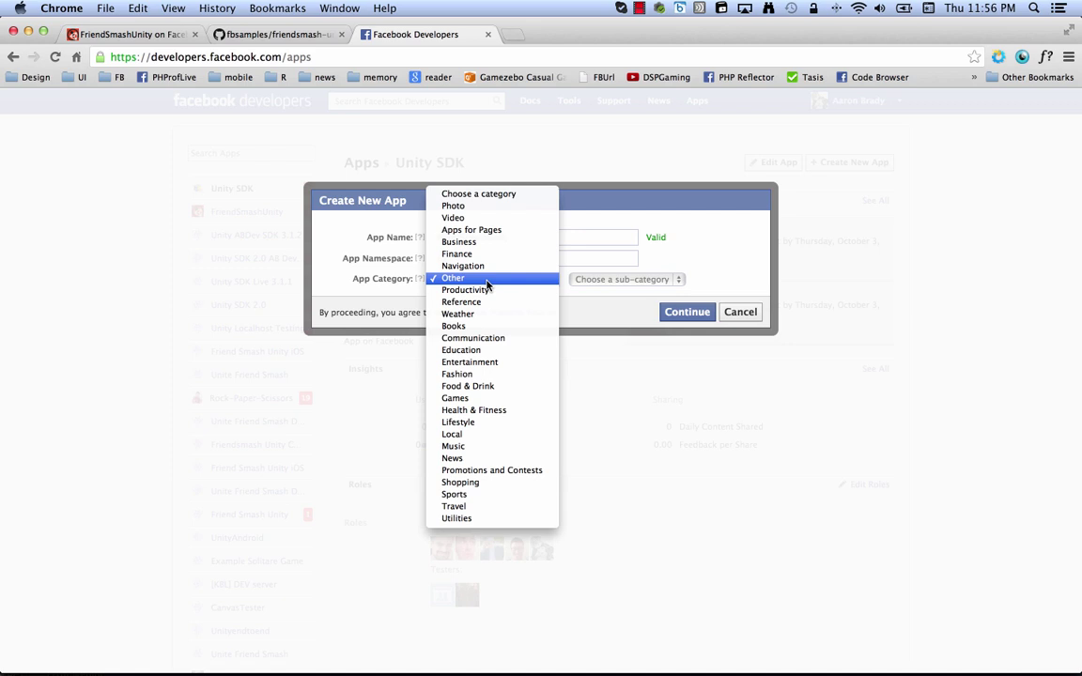
{"action": "left_click", "coordinate": [451, 398]}
{"action": "left_click", "coordinate": [629, 280]}
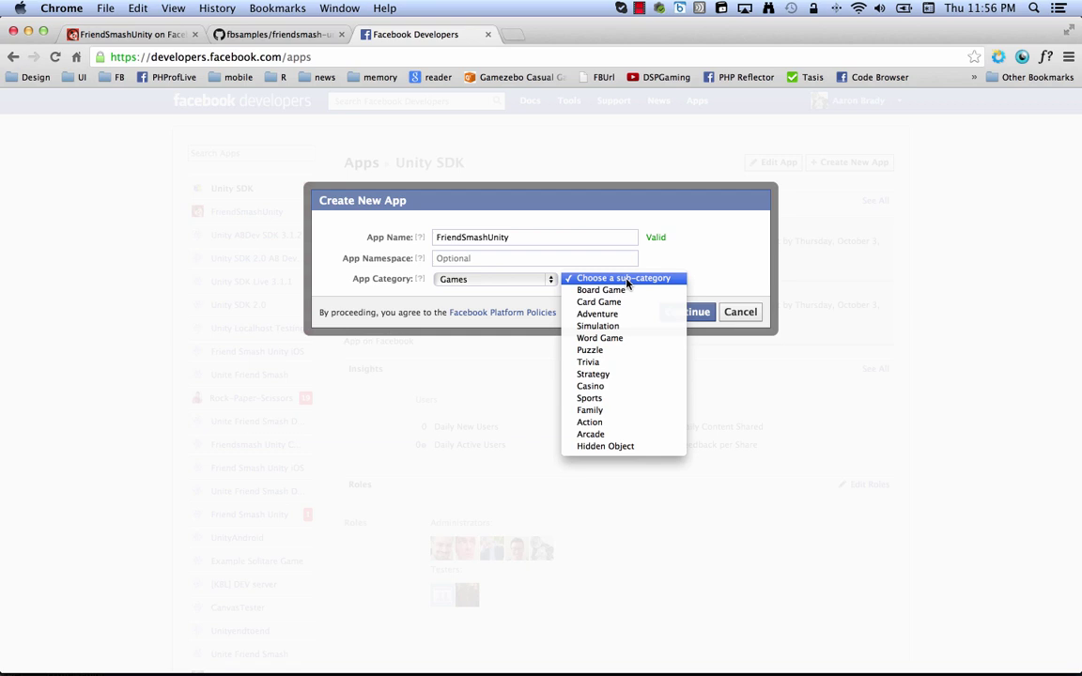
{"action": "left_click", "coordinate": [609, 423]}
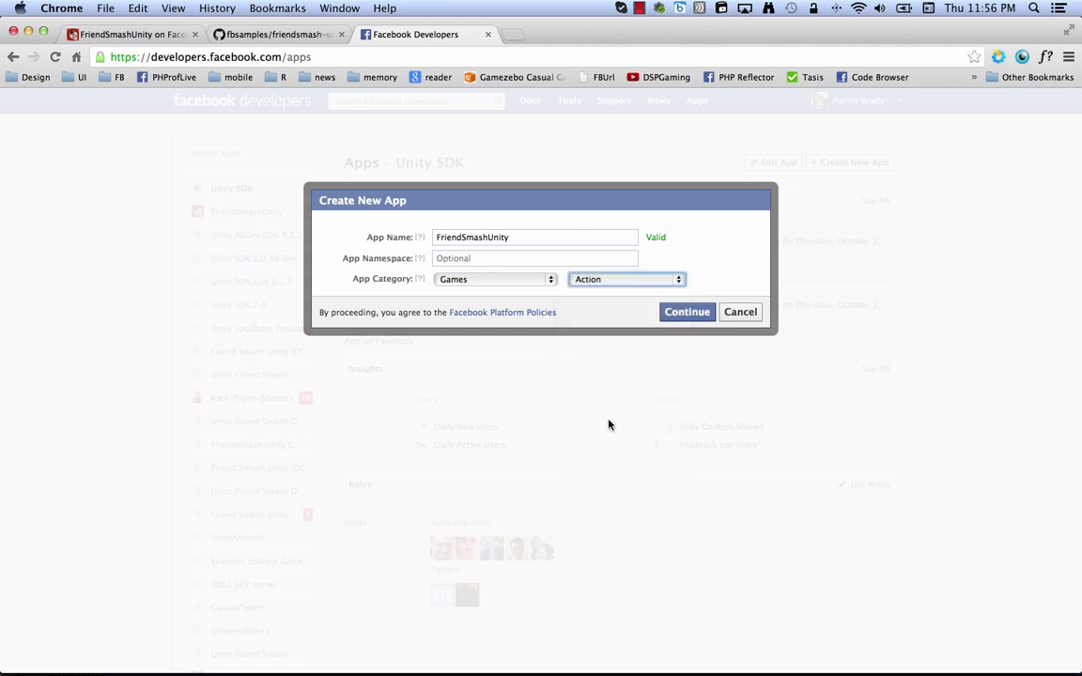
{"action": "left_click", "coordinate": [679, 320]}
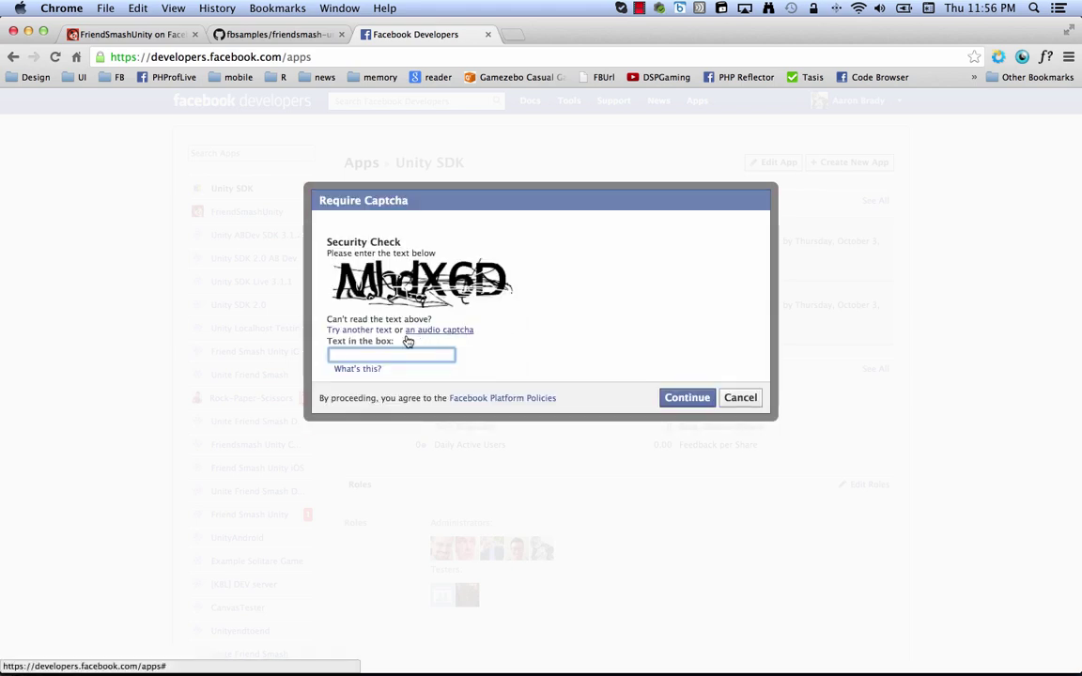
Step: Enter the captcha text in the security check and continue to create the app
{"action": "type", "text": "M"}
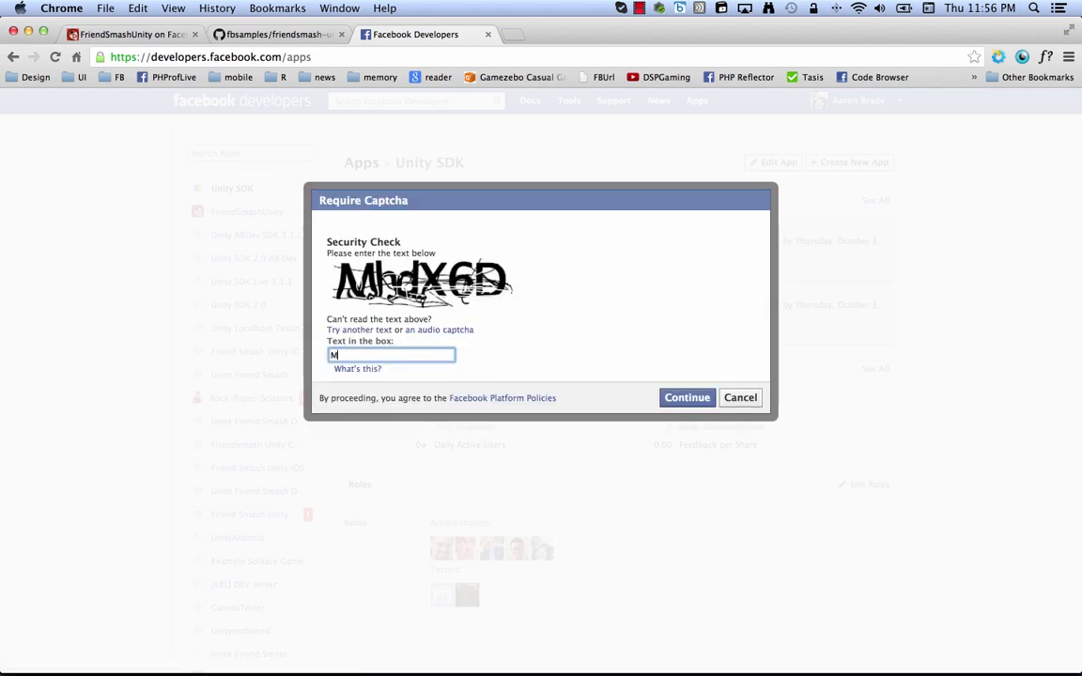
{"action": "type", "text": "hdX6D"}
{"action": "left_click", "coordinate": [671, 397]}
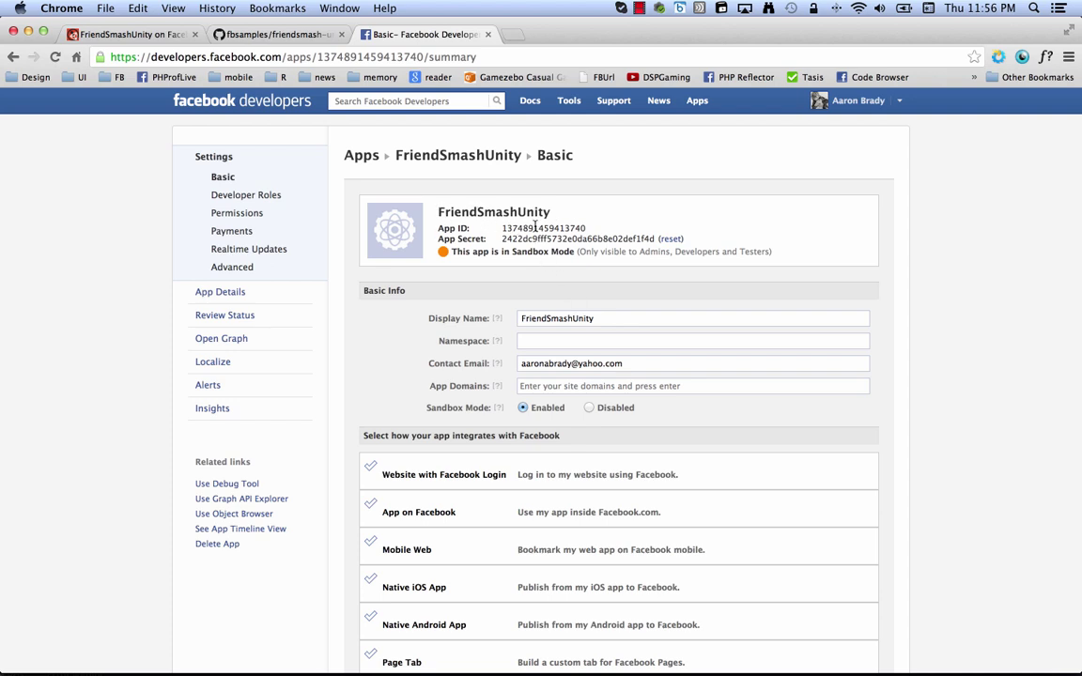
Step: Copy the new app's App ID from the developer page and paste it as the App Id in Unity's FacebookSettings
{"action": "double_click", "coordinate": [536, 227]}
{"action": "key", "text": "super+c"}
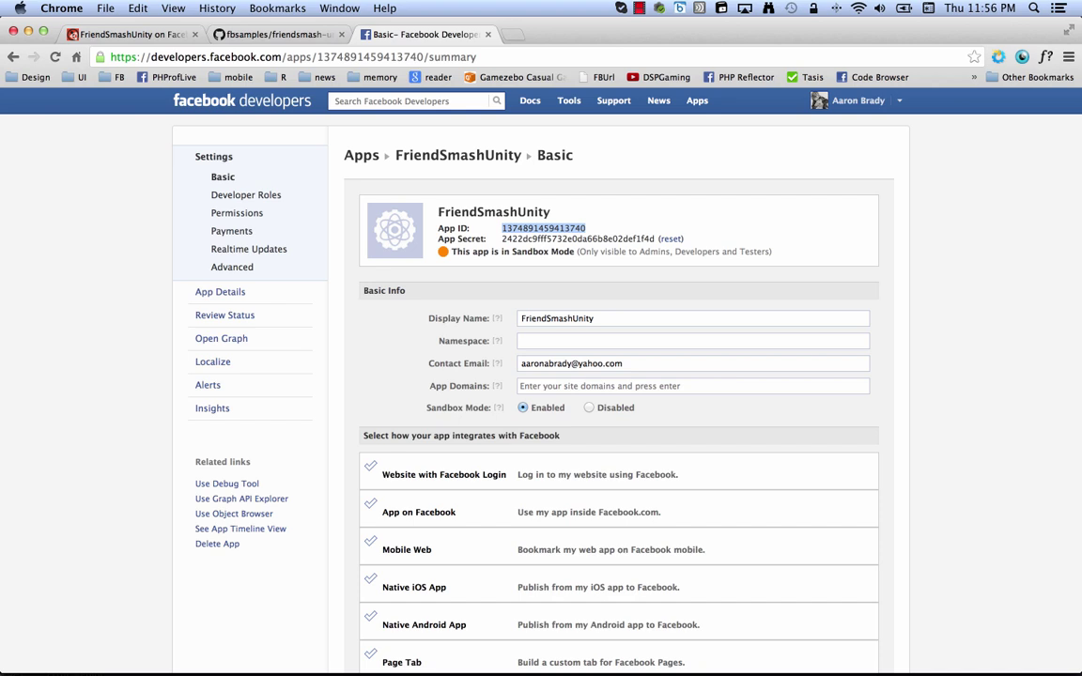
{"action": "key", "text": "super+Tab"}
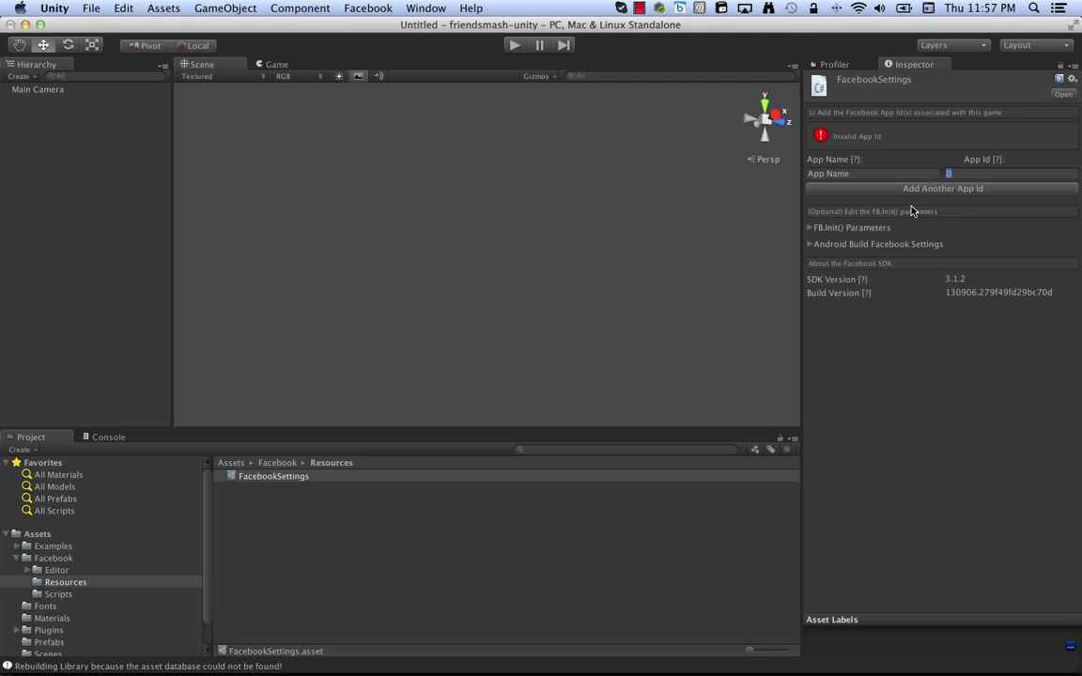
{"action": "left_click", "coordinate": [964, 175]}
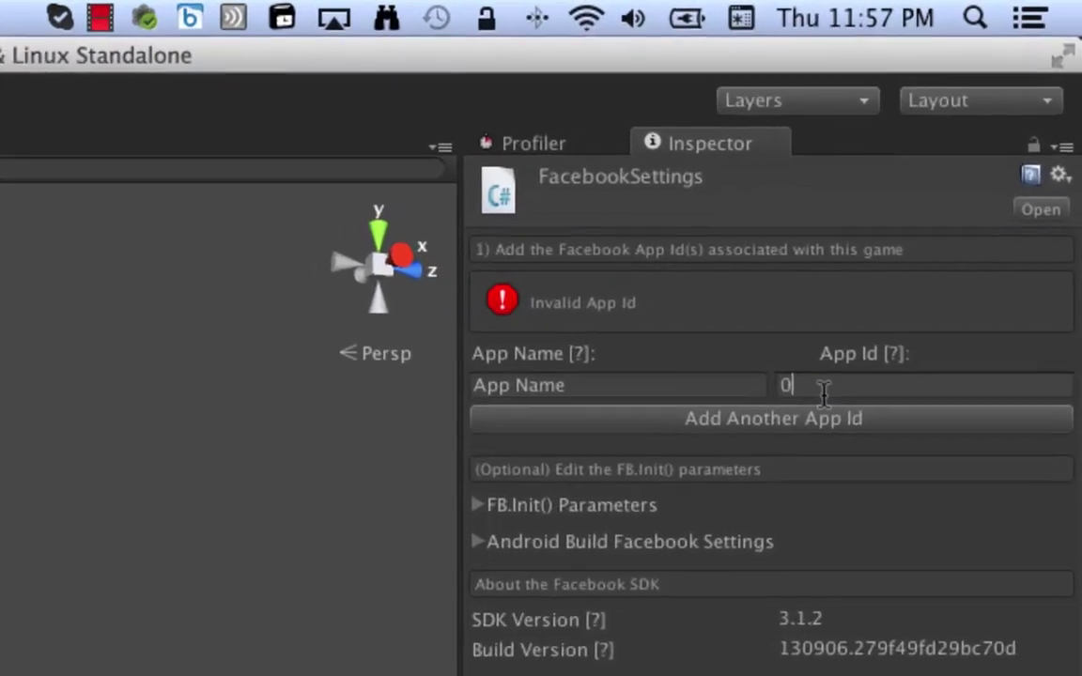
{"action": "key", "text": "BackSpace"}
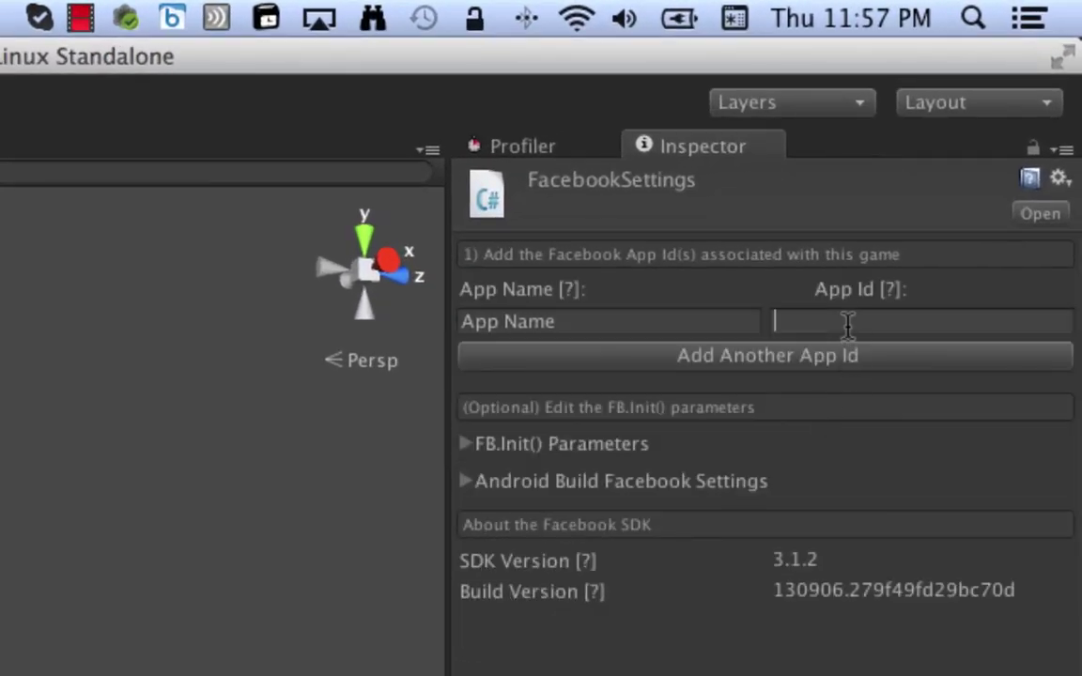
{"action": "key", "text": "super+v"}
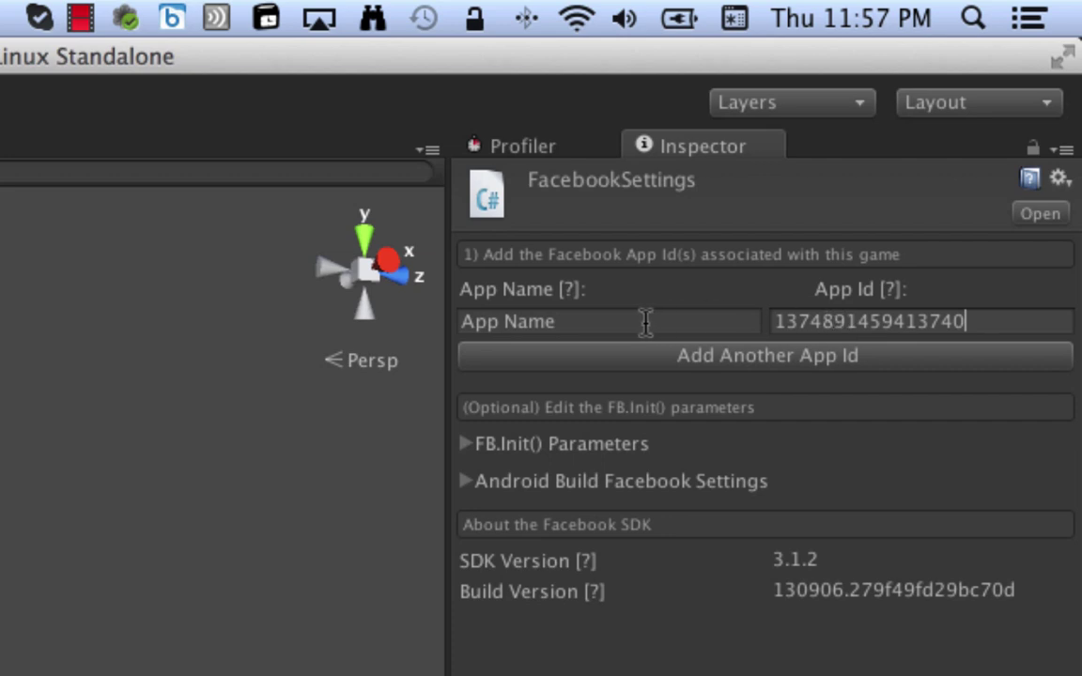
Step: Set the App Name in FacebookSettings to FriendSmash Debug
{"action": "double_click", "coordinate": [515, 321]}
{"action": "left_click_drag", "start_coordinate": [510, 319], "coordinate": [415, 322]}
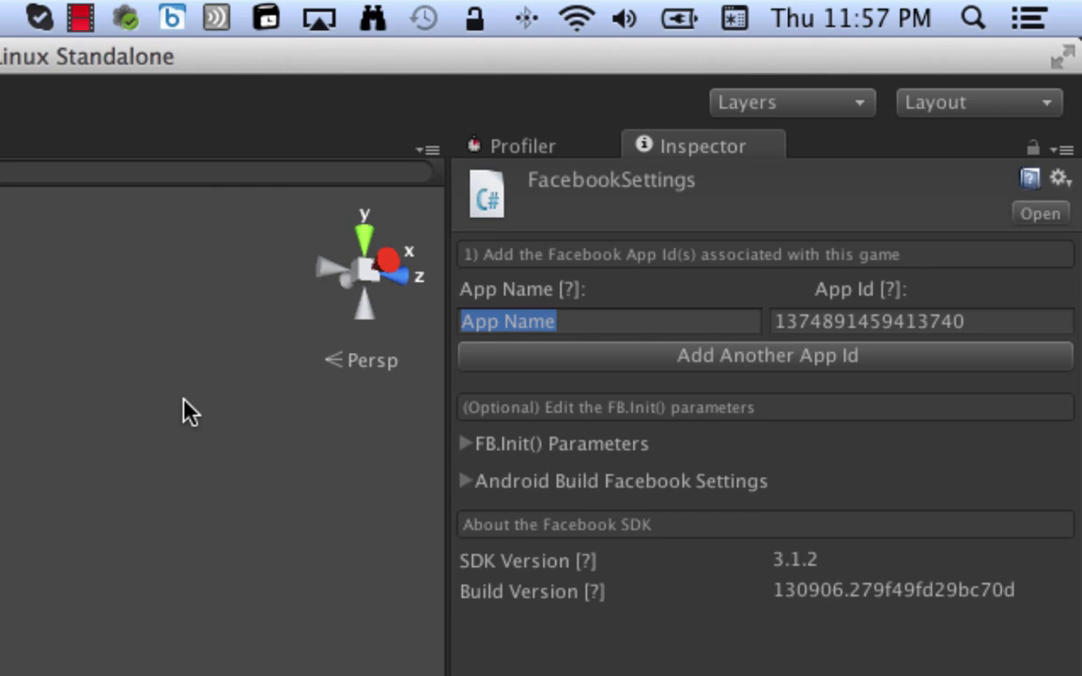
{"action": "type", "text": "FriendS"}
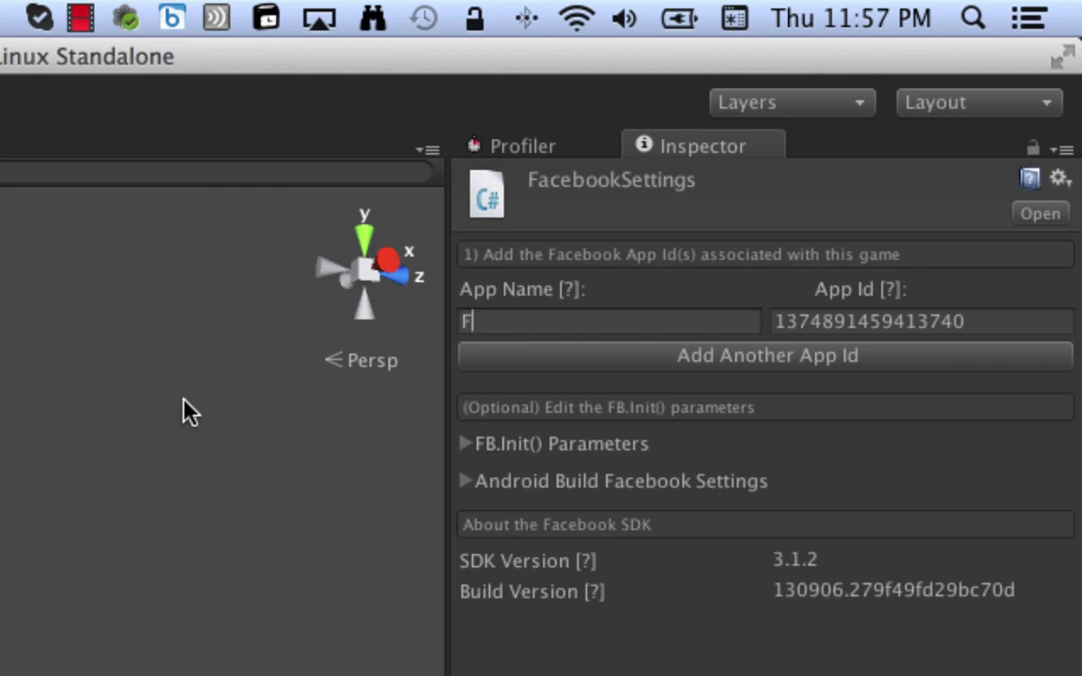
{"action": "type", "text": "mash Debug"}
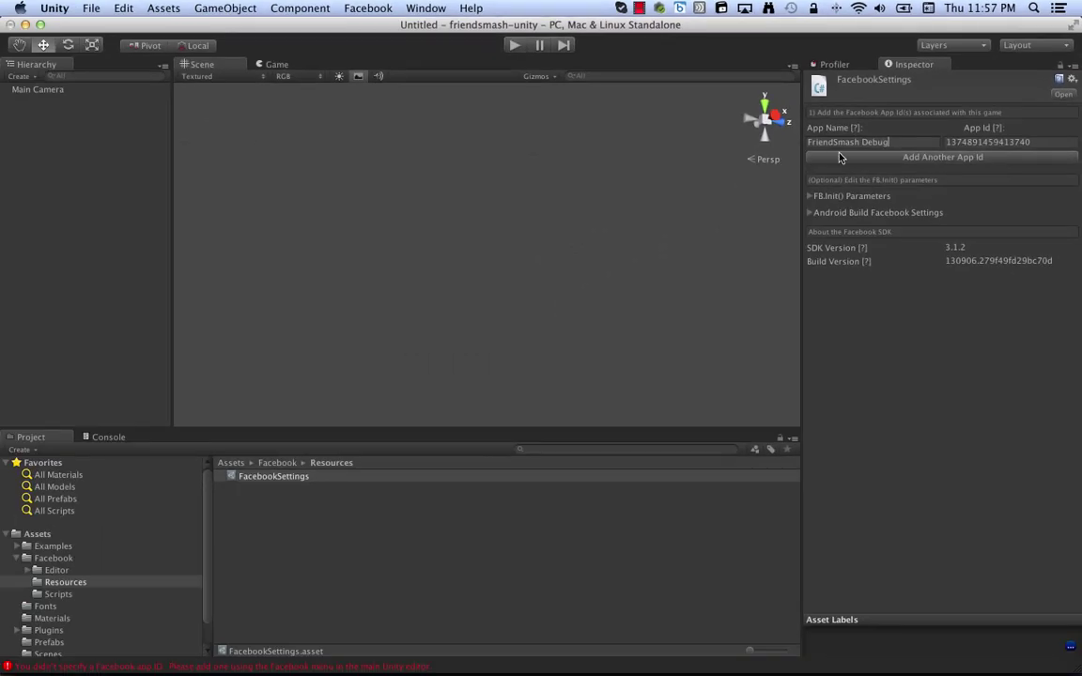
Step: Select Android as the platform in the build settings and open its player settings
{"action": "left_click", "coordinate": [86, 8]}
{"action": "left_click", "coordinate": [91, 153]}
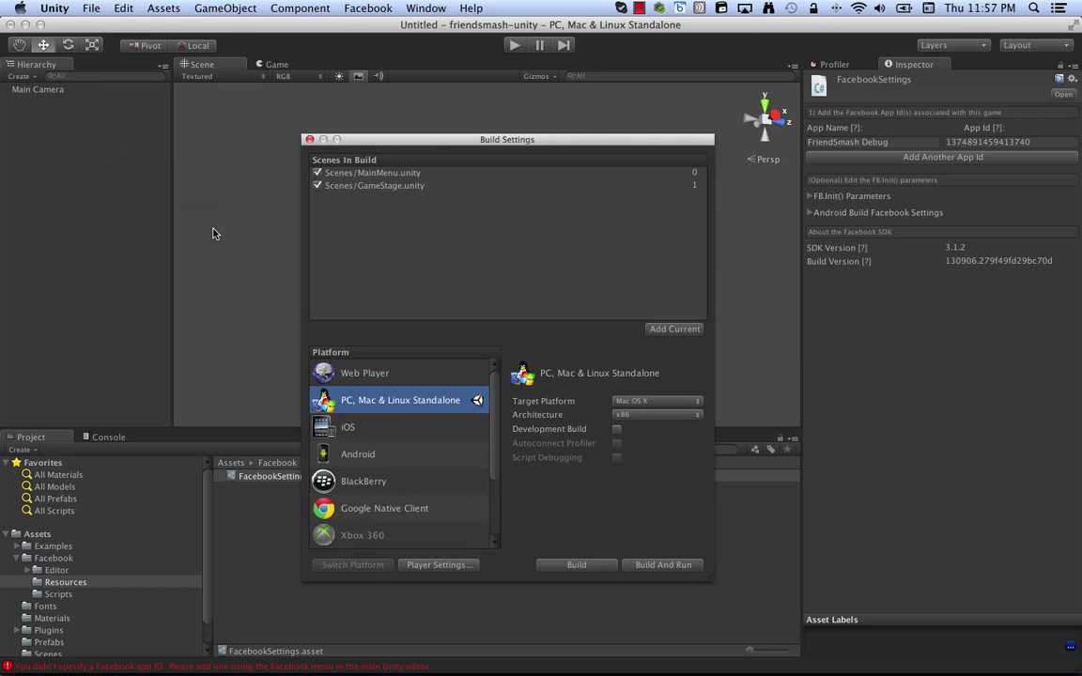
{"action": "left_click", "coordinate": [352, 460]}
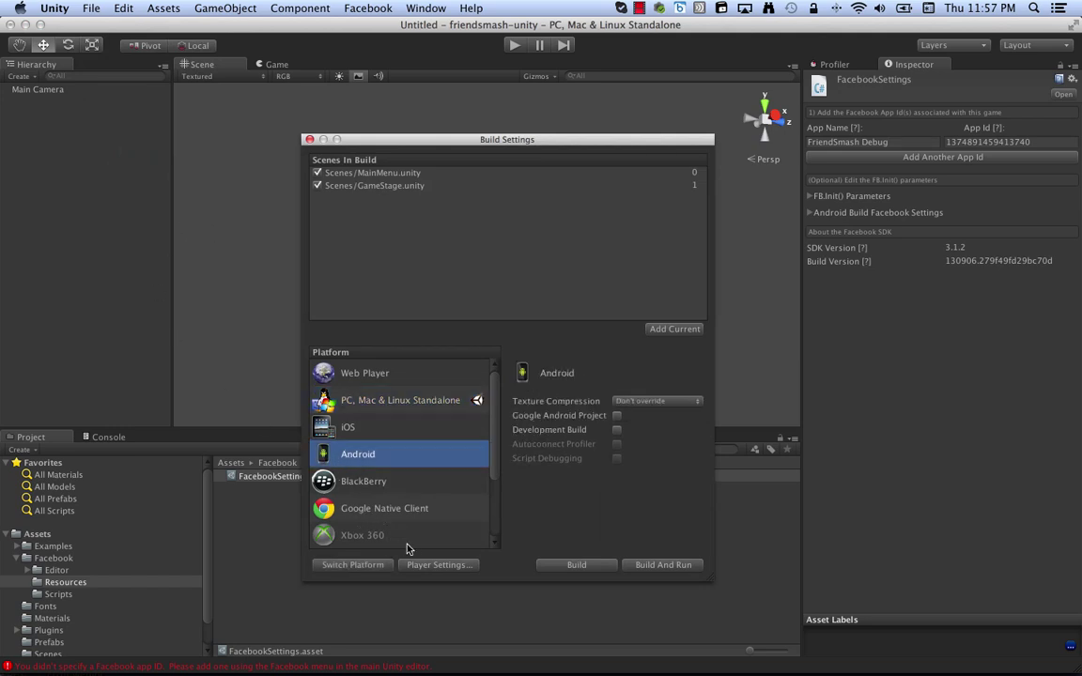
{"action": "left_click", "coordinate": [435, 566]}
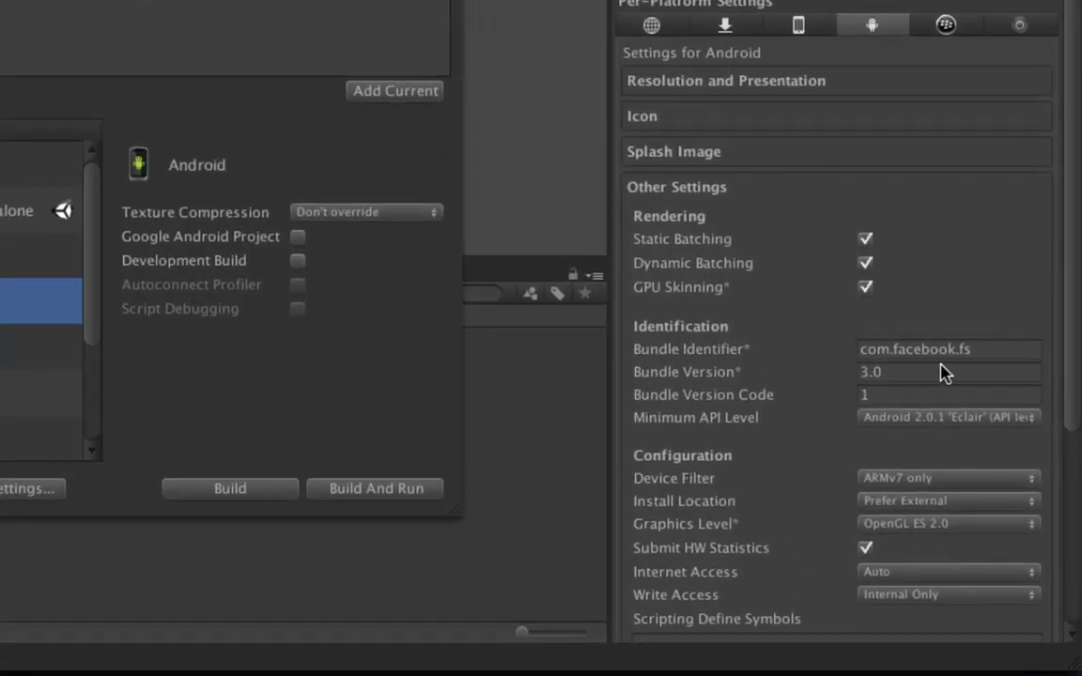
Step: Set the Android bundle identifier to com.facebook.FriendSmashUnity
{"action": "left_click", "coordinate": [995, 353]}
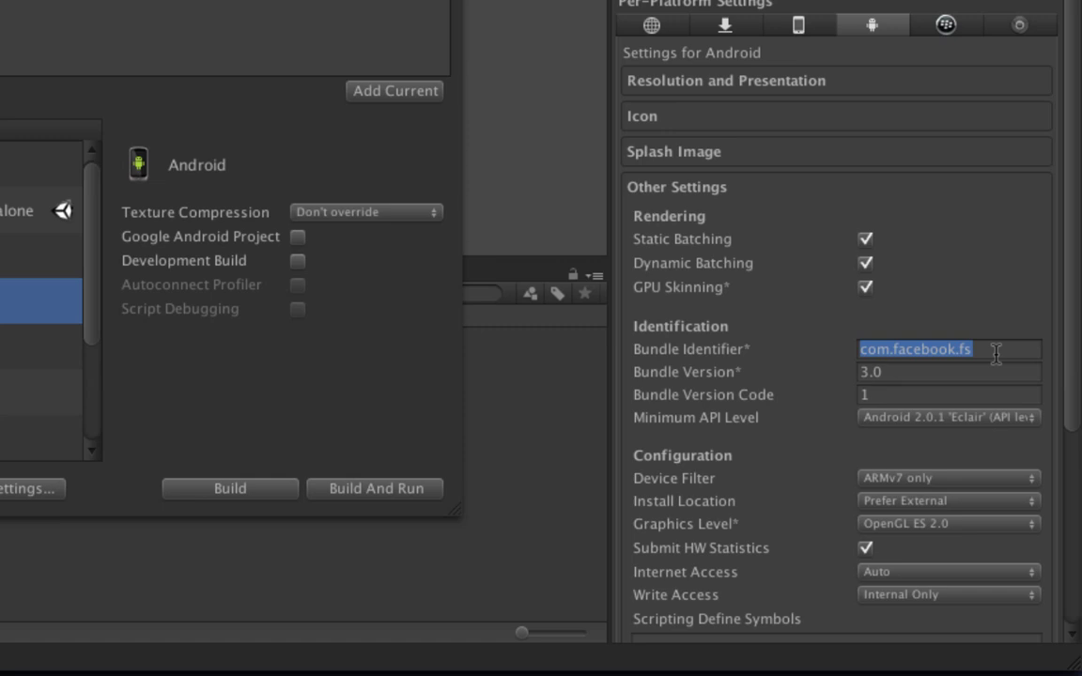
{"action": "left_click", "coordinate": [996, 353]}
{"action": "key", "text": "BackSpace"}
{"action": "key", "text": "BackSpace"}
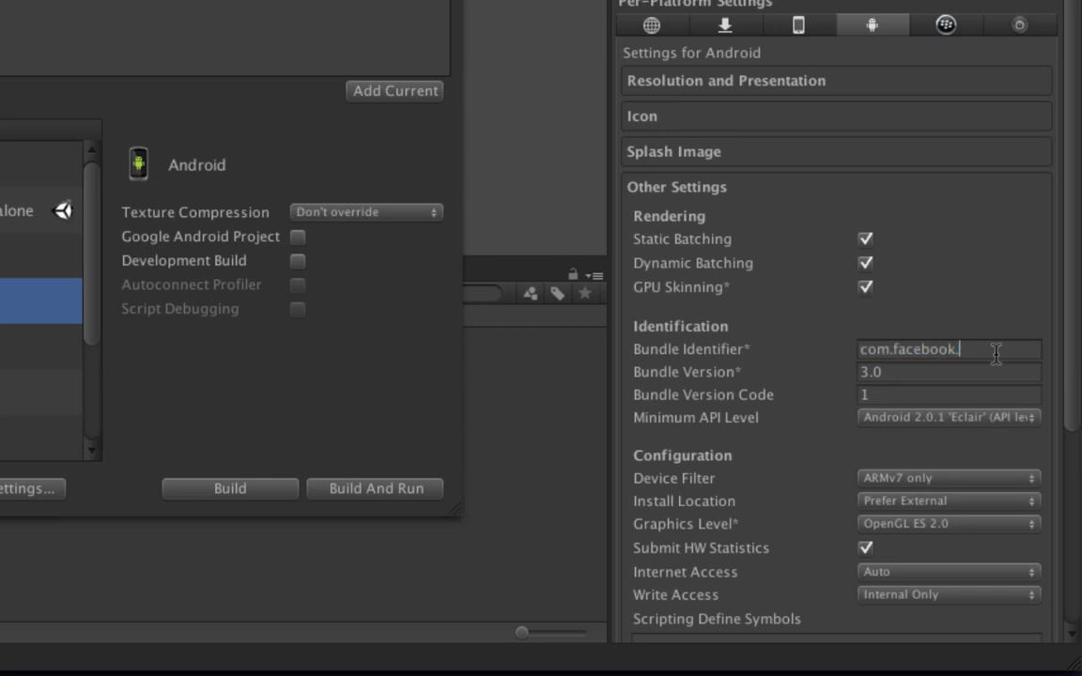
{"action": "type", "text": "FriendSmash"}
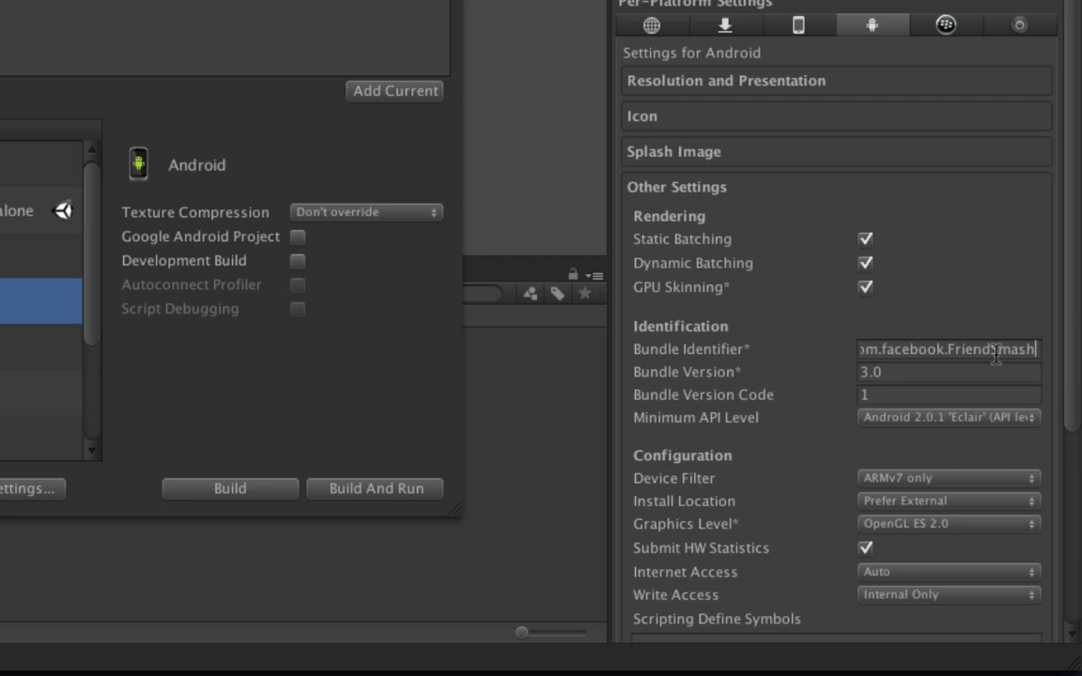
{"action": "type", "text": "Unity"}
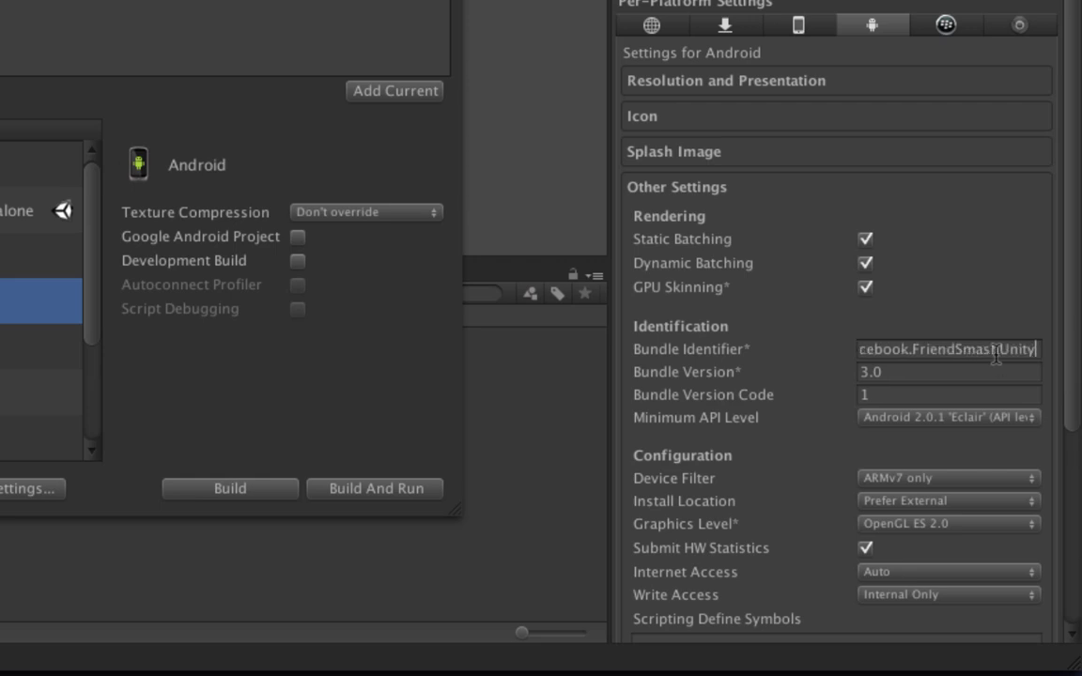
{"action": "key", "text": "Return"}
Step: Copy the bundle identifier, switch to Chrome, enable Native Android App integration, and paste com.facebook.FriendSmashUnity as its Package Name
{"action": "key", "text": "super+c"}
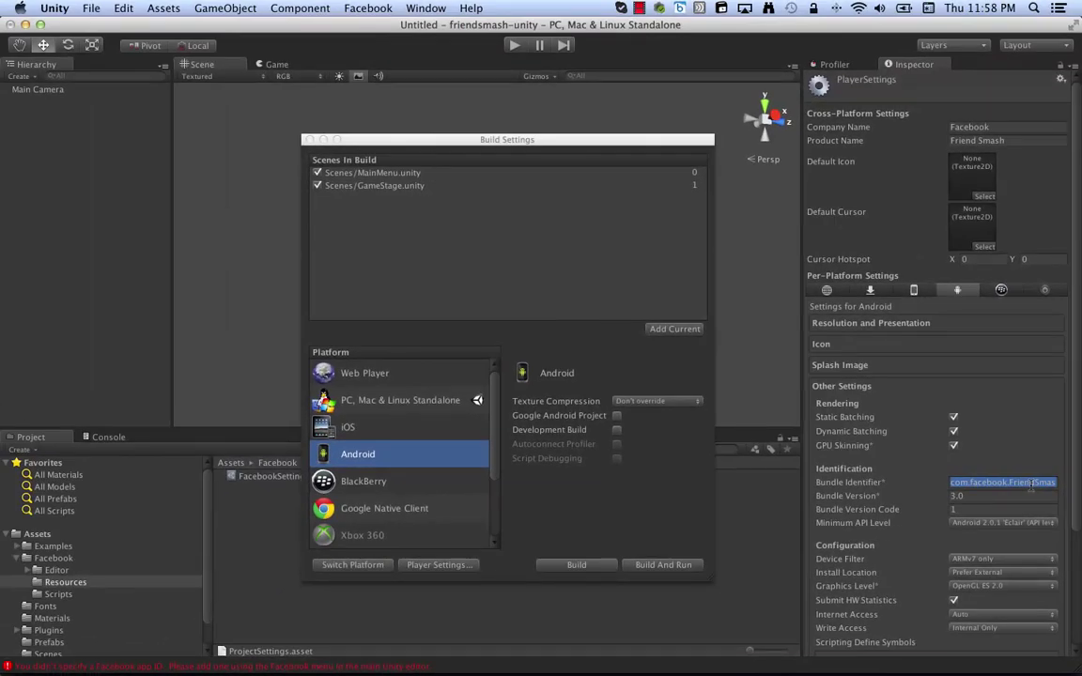
{"action": "key", "text": "super+Tab"}
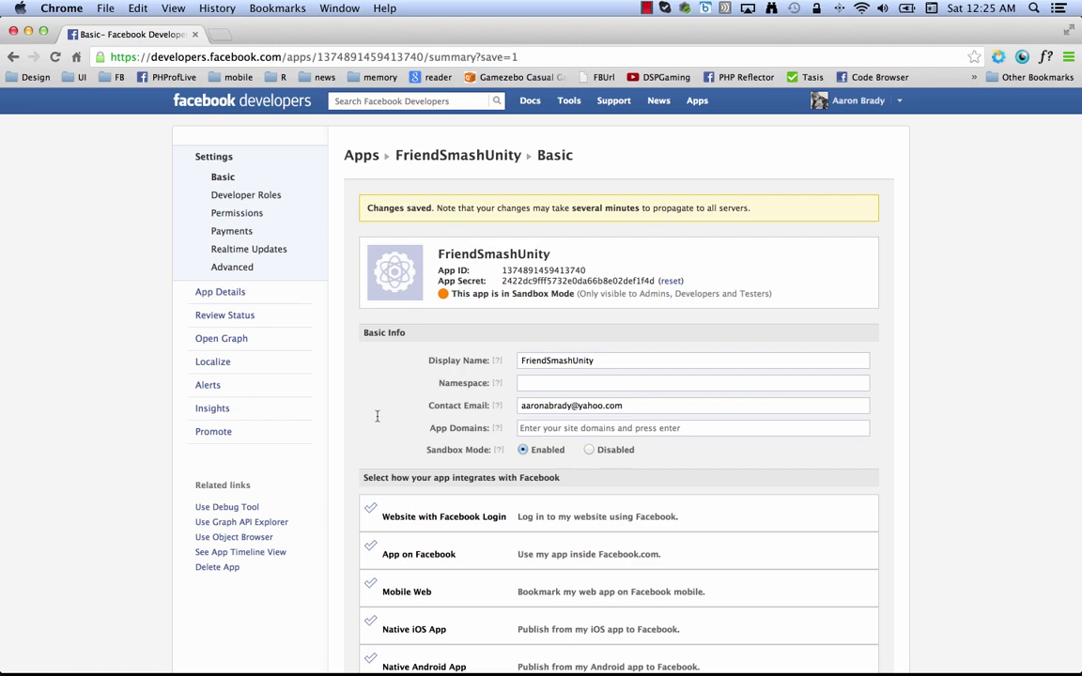
{"action": "scroll", "coordinate": [377, 416], "scroll_direction": "down", "scroll_amount": 5}
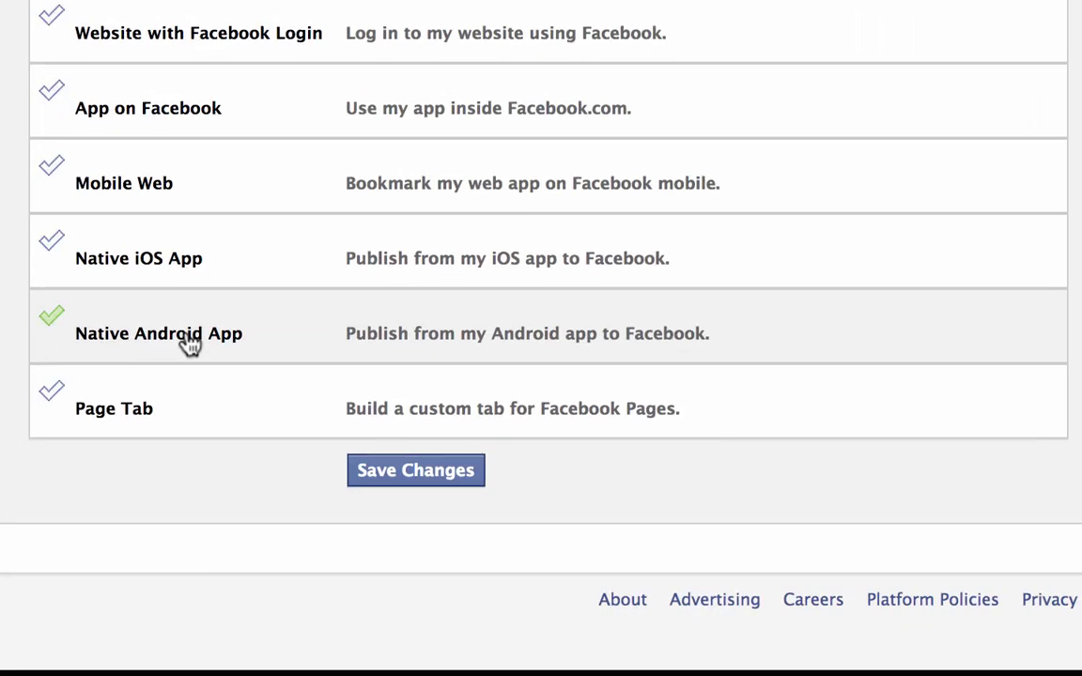
{"action": "left_click", "coordinate": [436, 509]}
{"action": "scroll", "coordinate": [185, 340], "scroll_direction": "down", "scroll_amount": 6}
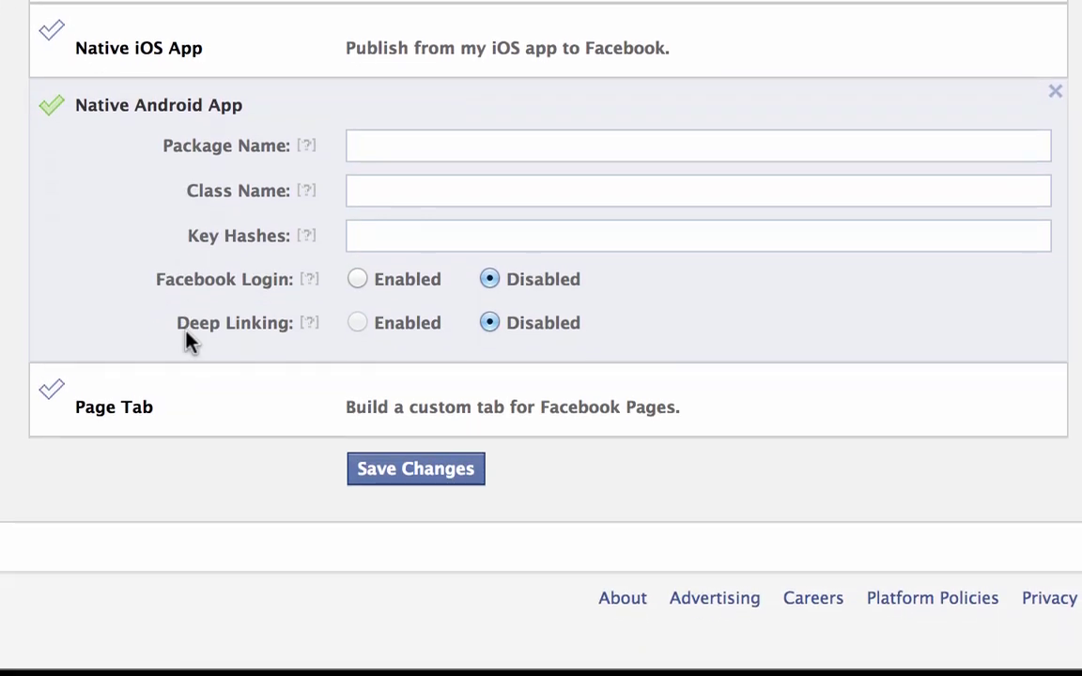
{"action": "left_click", "coordinate": [399, 148]}
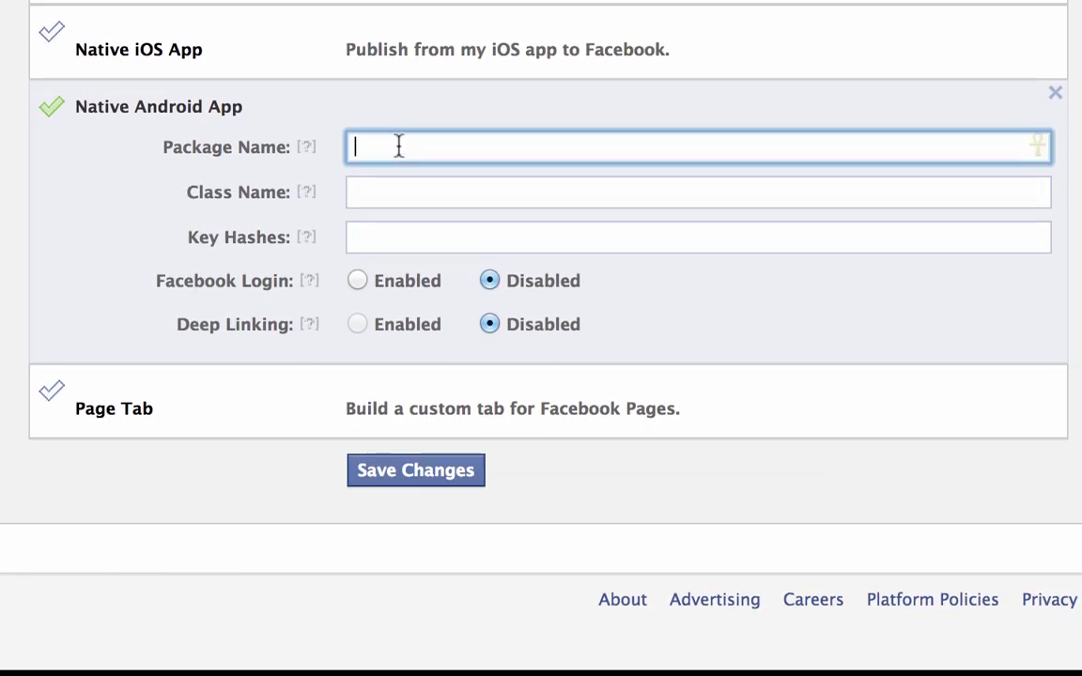
{"action": "key", "text": "super+v"}
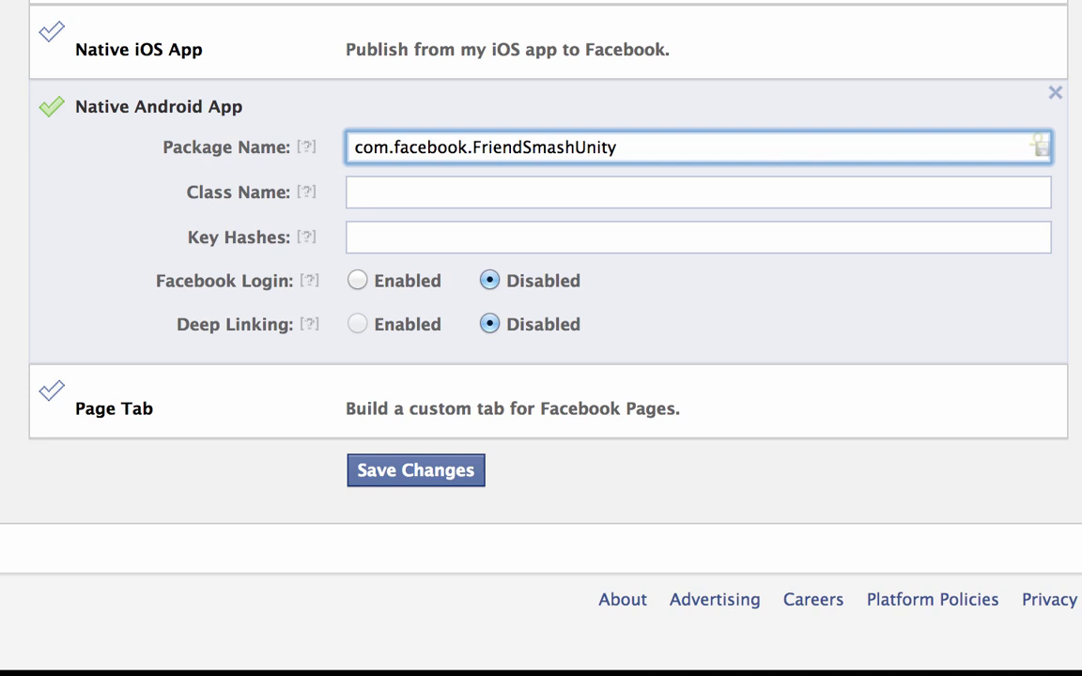
Step: Copy the Class Name from Unity's Android Build Facebook Settings and paste com.facebook.unity.FBUnityPlayerActivity as the Native Android App's Class Name in Chrome
{"action": "left_click", "coordinate": [362, 195]}
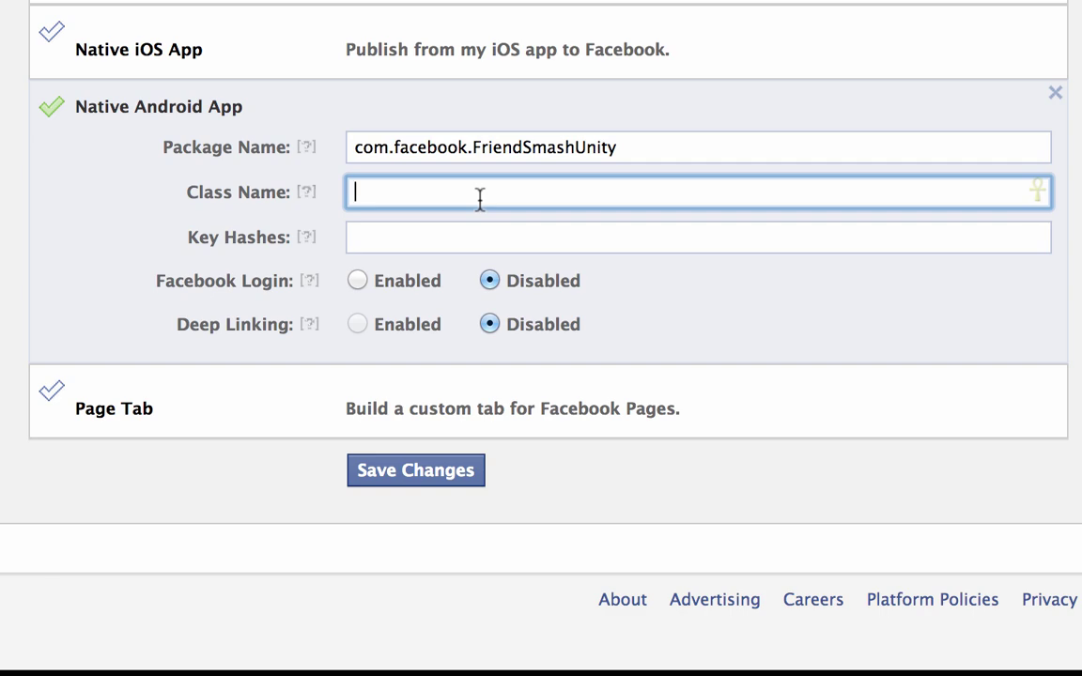
{"action": "key", "text": "super+Tab"}
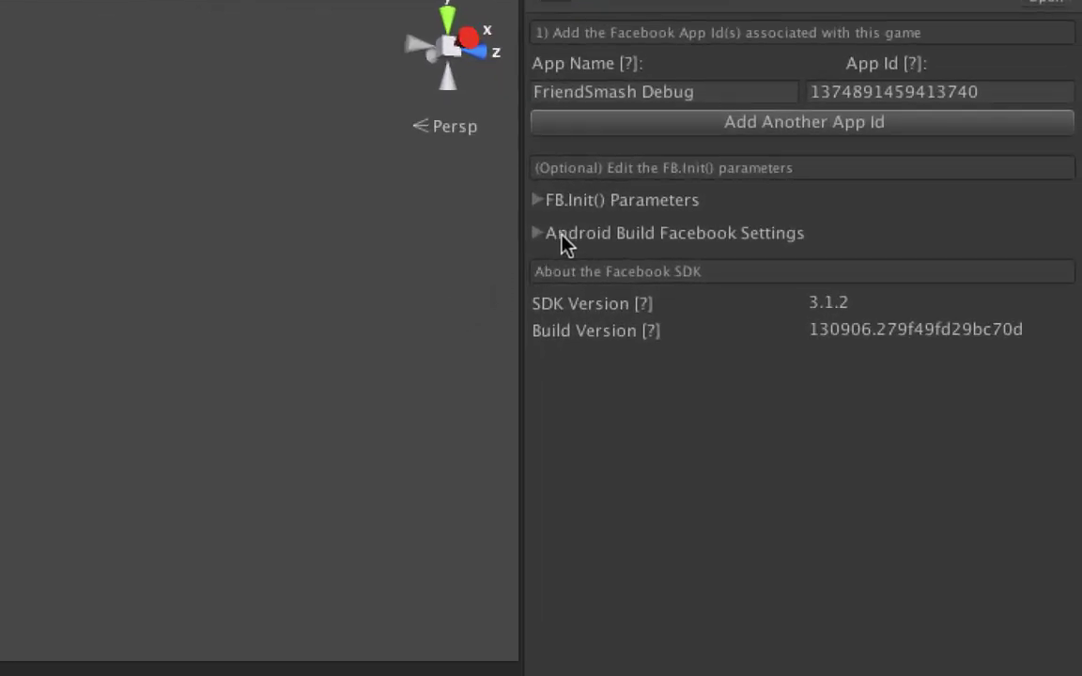
{"action": "left_click", "coordinate": [537, 233]}
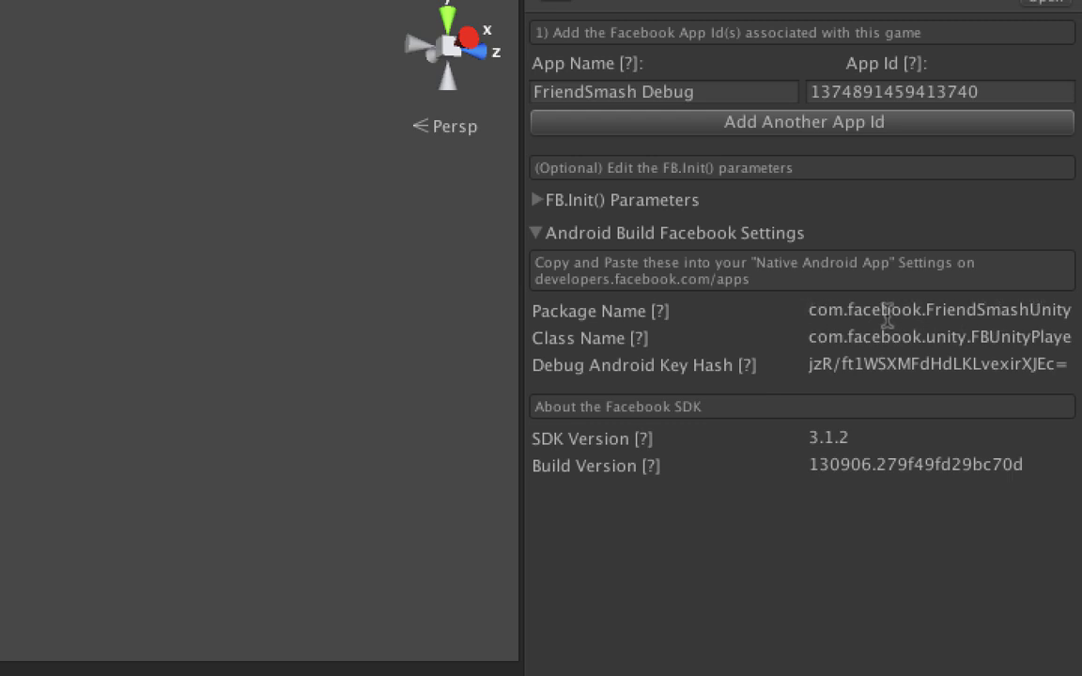
{"action": "left_click", "coordinate": [810, 339]}
{"action": "left_click_drag", "start_coordinate": [812, 349], "coordinate": [787, 345]}
{"action": "key", "text": "super+c"}
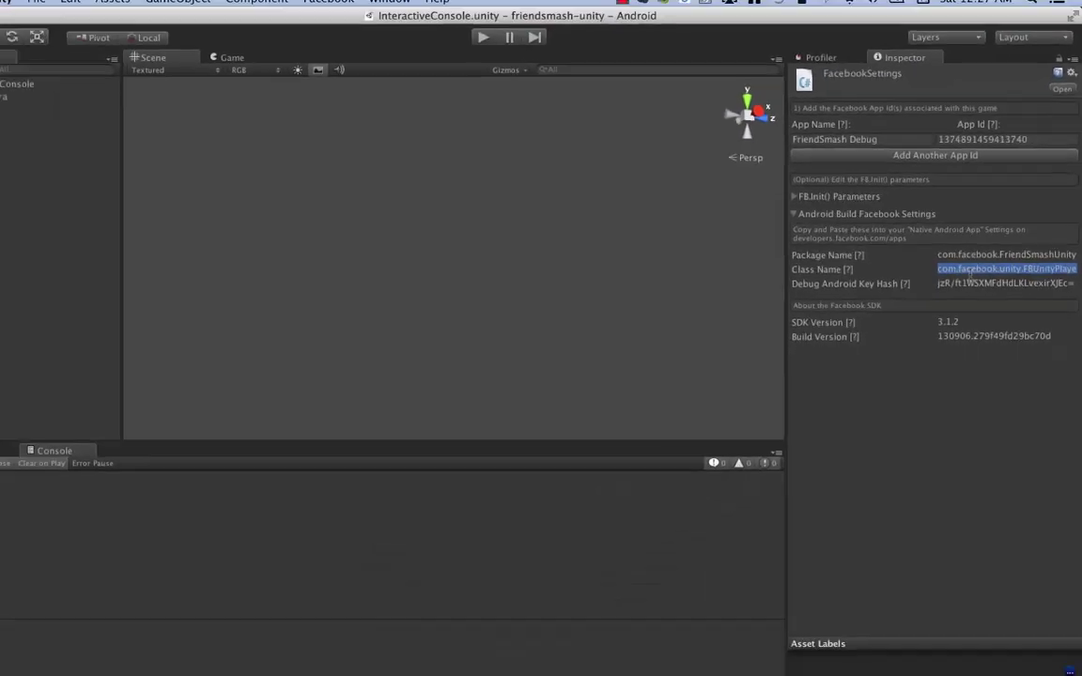
{"action": "key", "text": "super+Tab"}
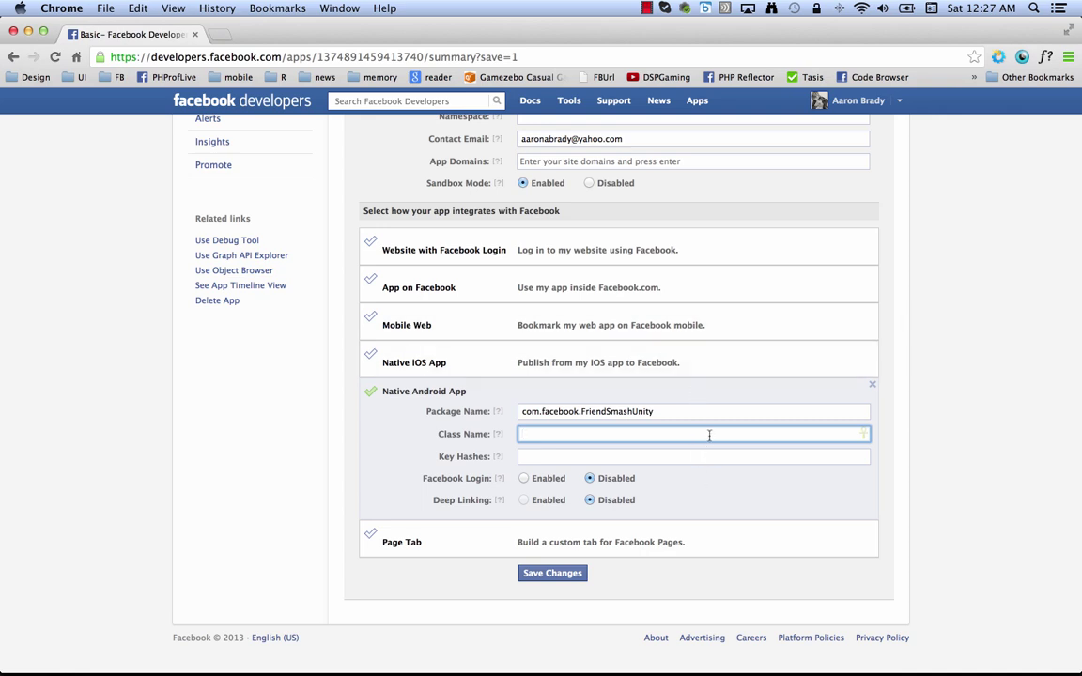
{"action": "key", "text": "super+v"}
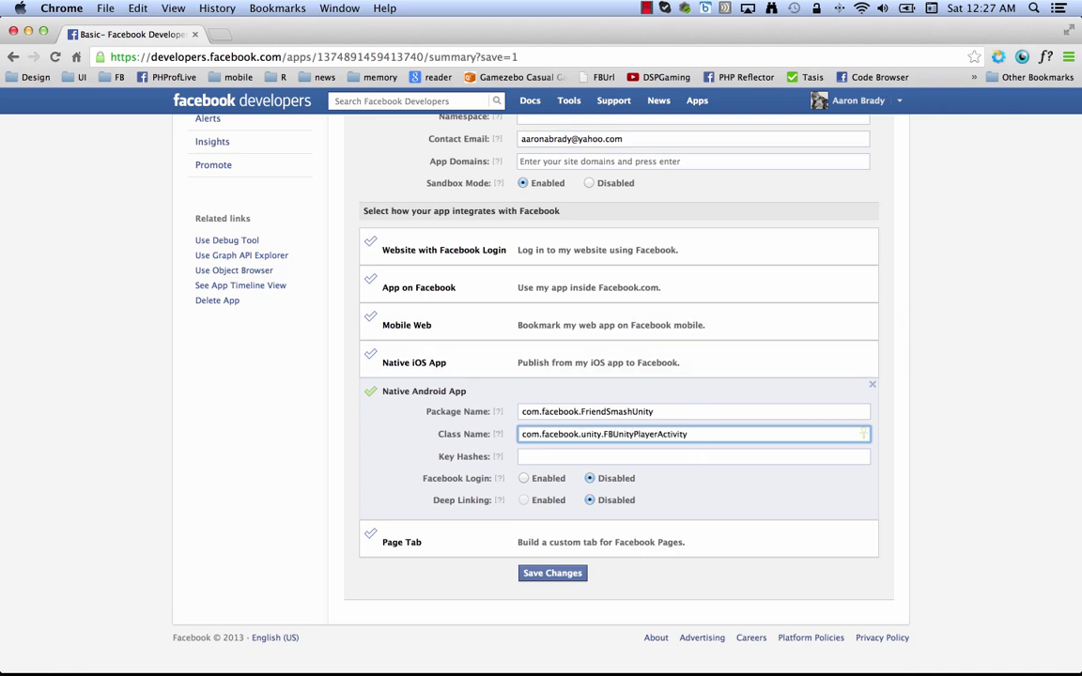
Step: Copy the Debug Android Key Hash from Unity, paste it into the Native Android App's Key Hashes in Chrome, and save the changes
{"action": "left_click", "coordinate": [665, 454]}
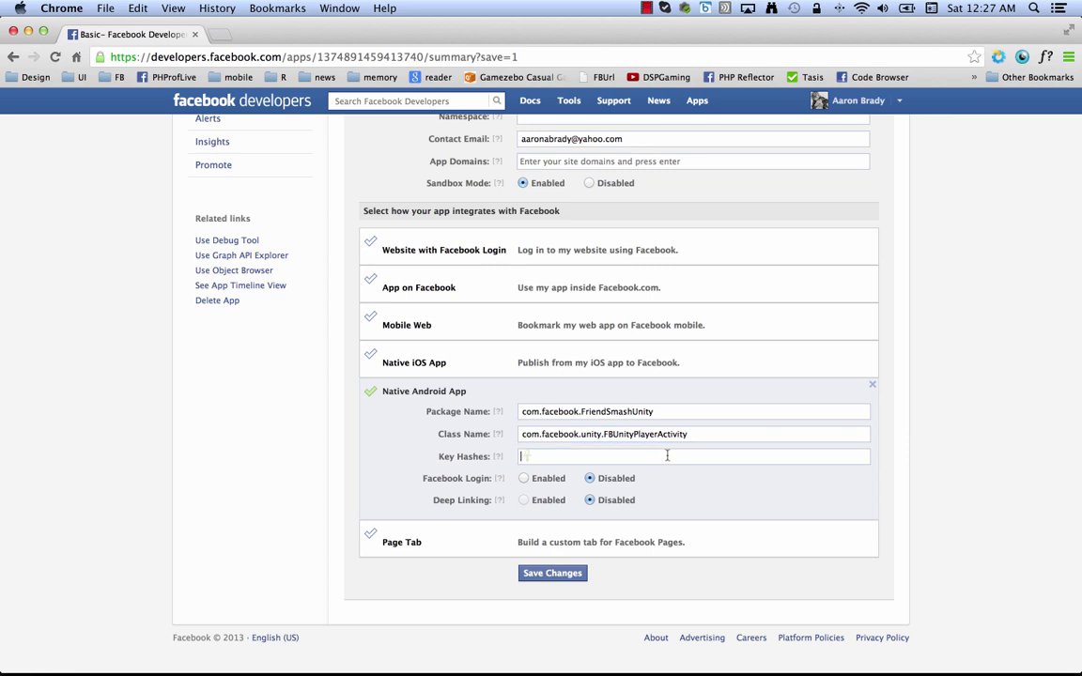
{"action": "key", "text": "super+Tab"}
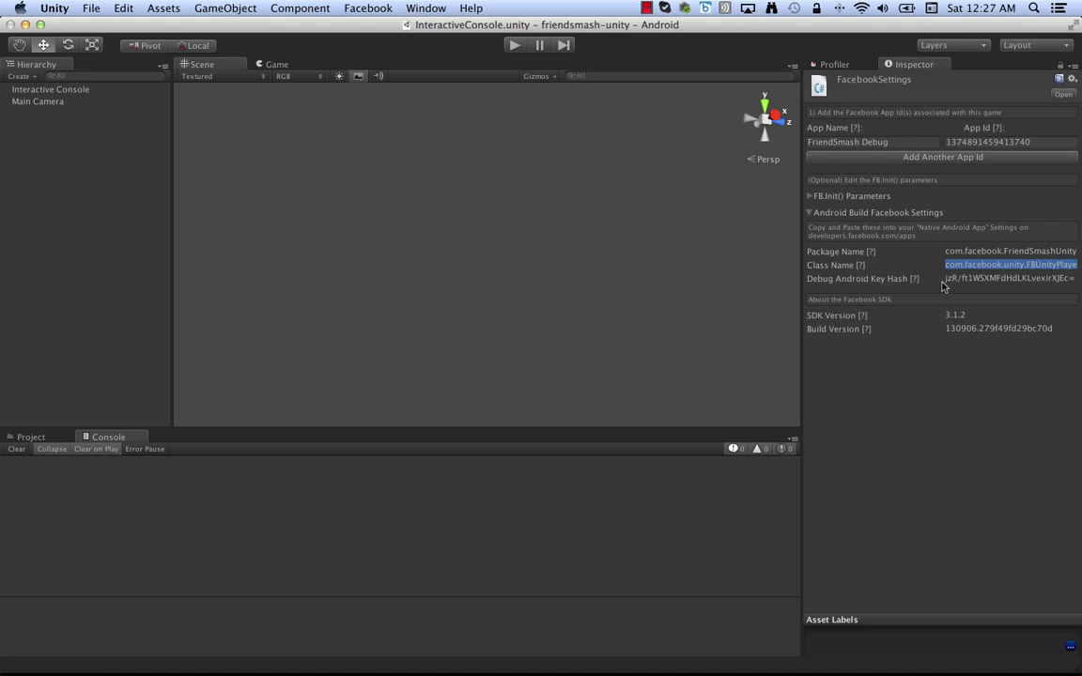
{"action": "left_click_drag", "start_coordinate": [946, 279], "coordinate": [1068, 280]}
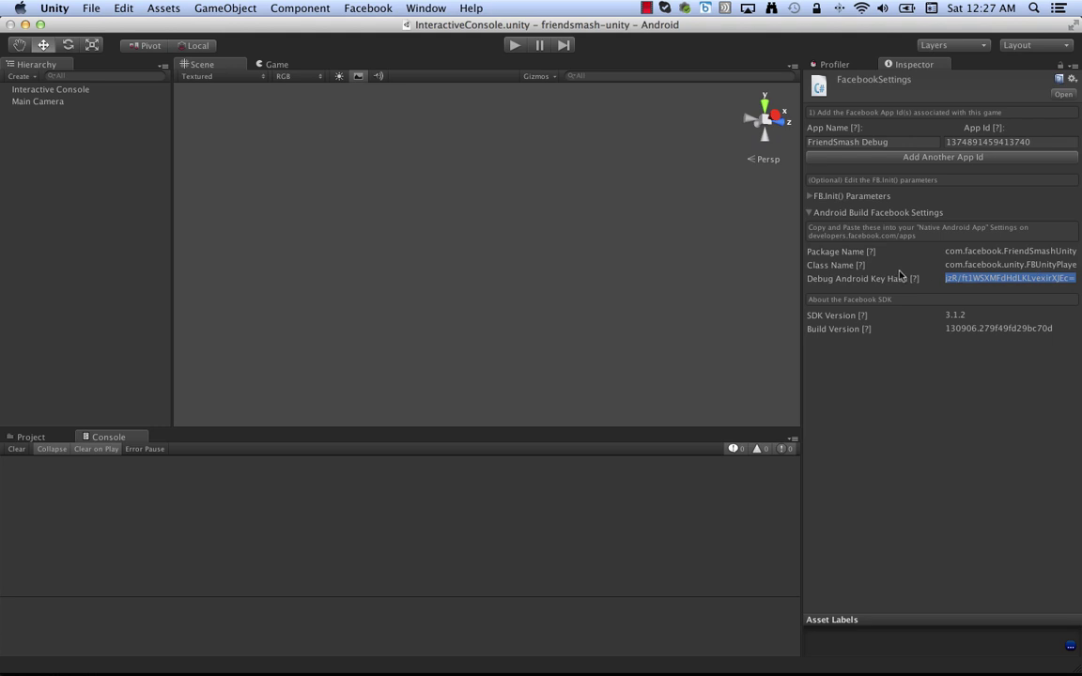
{"action": "key", "text": "super+Tab"}
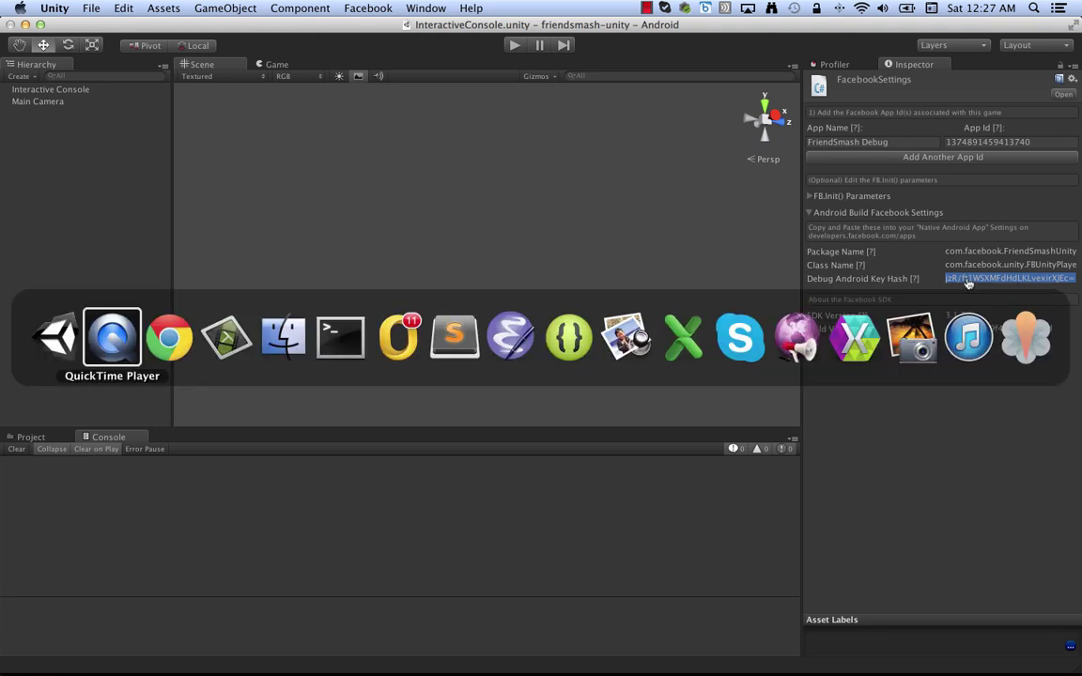
{"action": "key", "text": "super+Tab"}
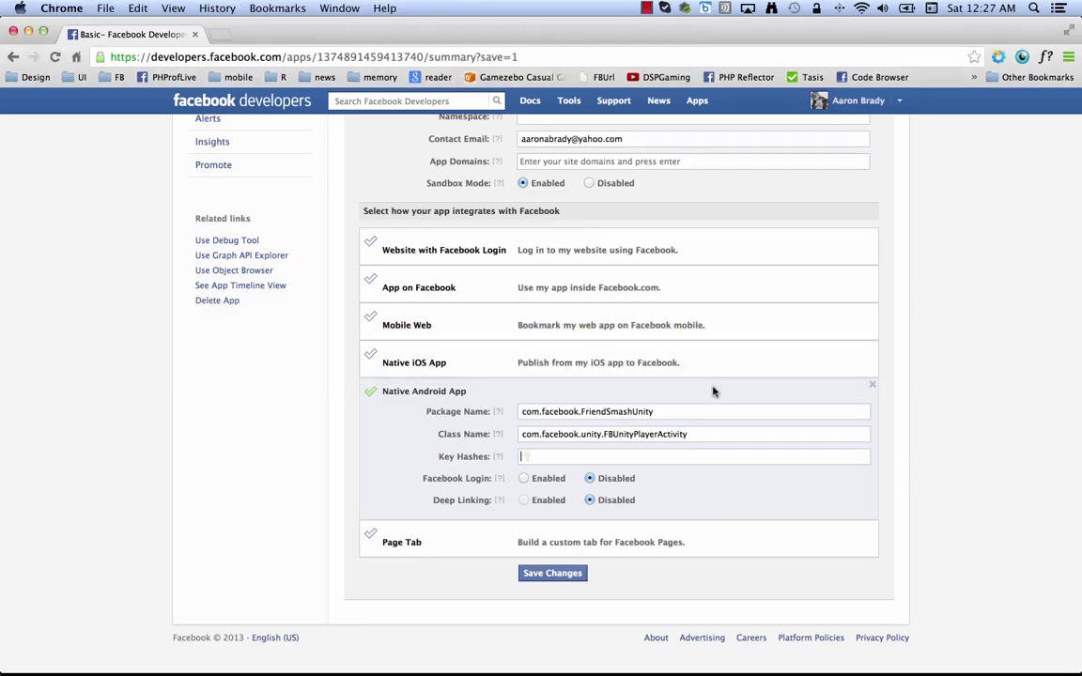
{"action": "key", "text": "super+v"}
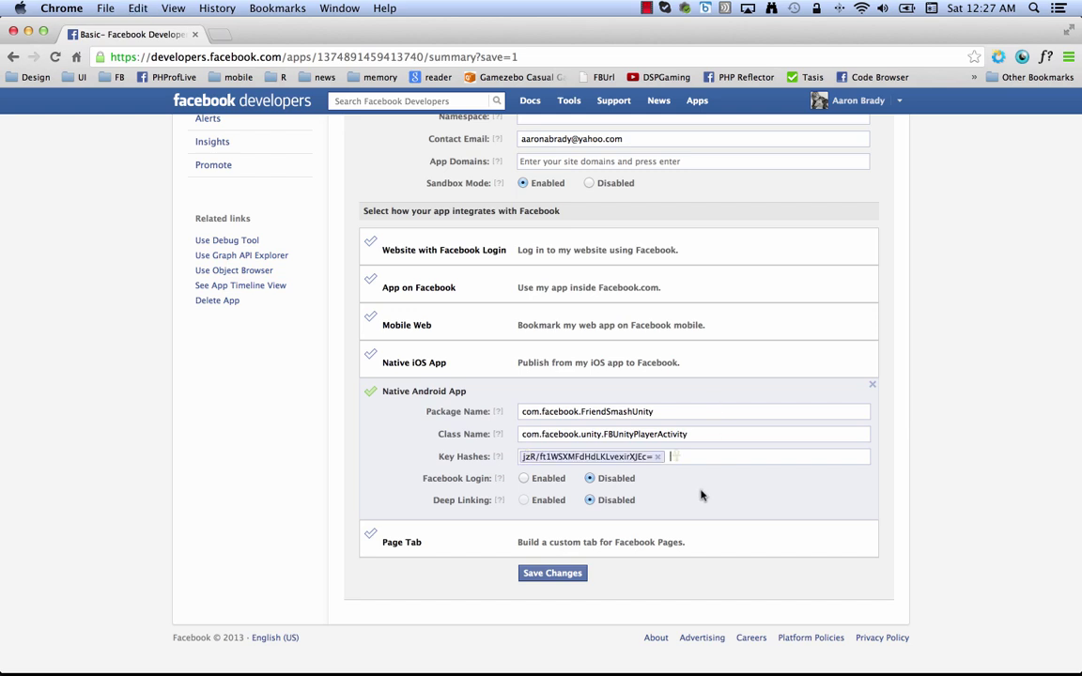
{"action": "left_click", "coordinate": [562, 576]}
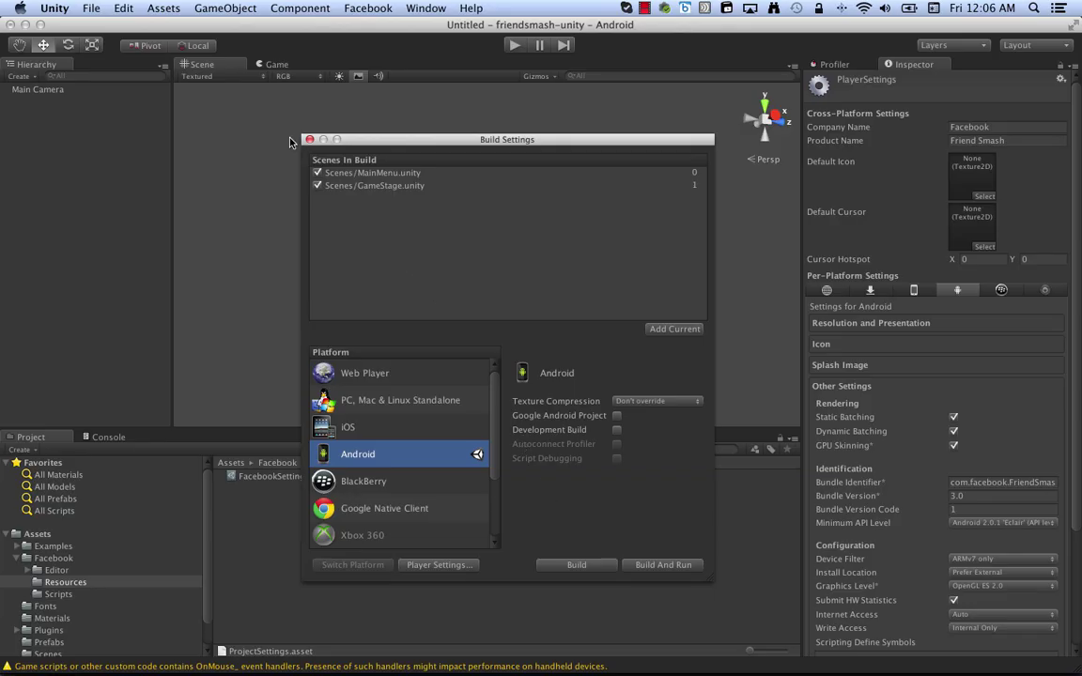
Step: Close the build settings and open the MainMenu script from the project's Scripts folder in MonoDevelop
{"action": "left_click", "coordinate": [309, 139]}
{"action": "scroll", "coordinate": [164, 531], "scroll_direction": "down", "scroll_amount": 2}
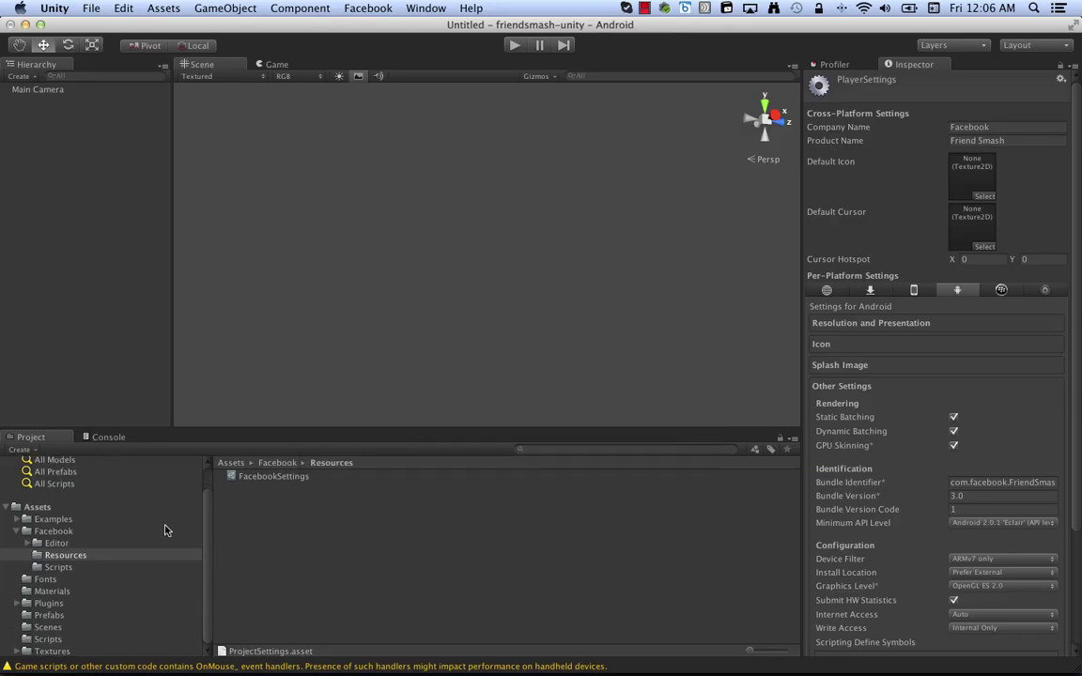
{"action": "left_click", "coordinate": [49, 640]}
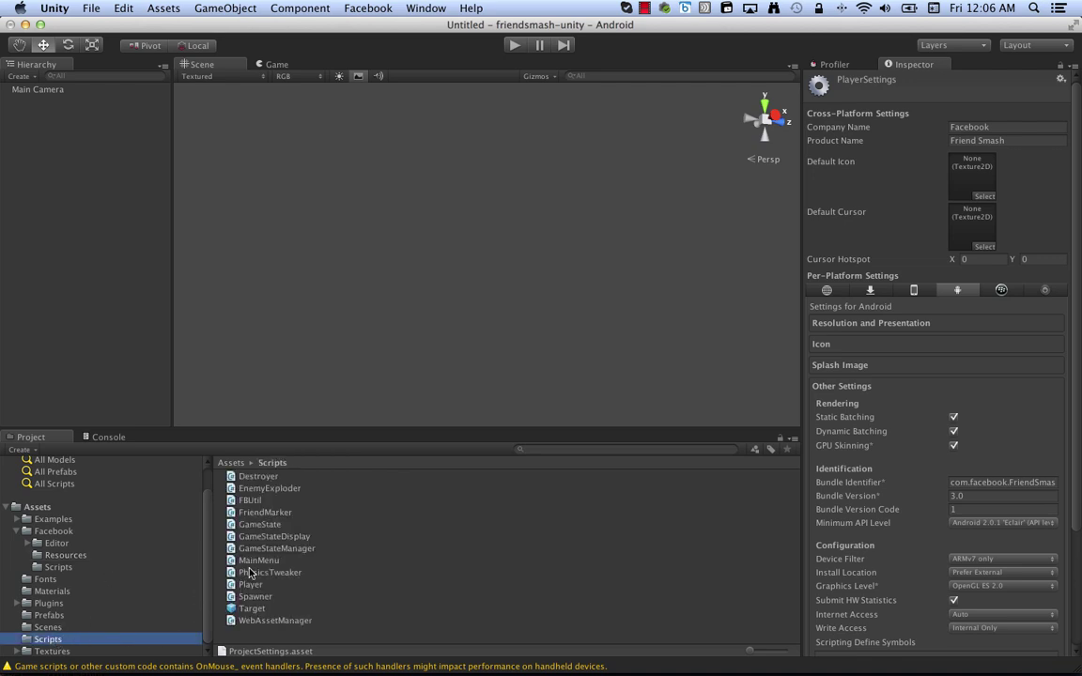
{"action": "left_click", "coordinate": [255, 562]}
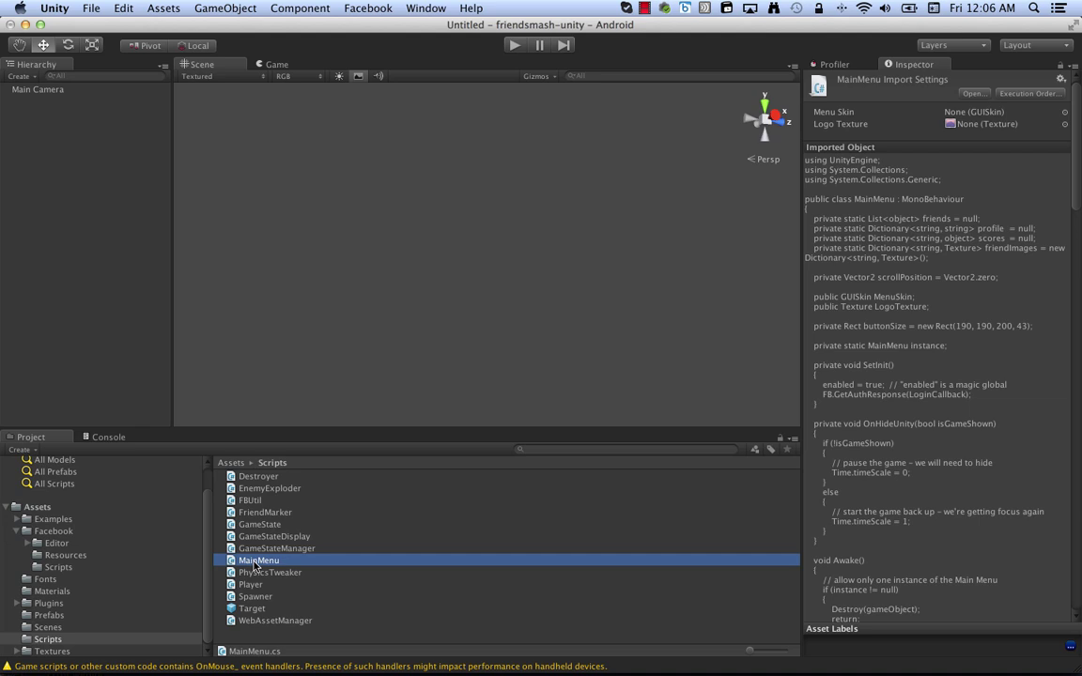
{"action": "double_click", "coordinate": [255, 562]}
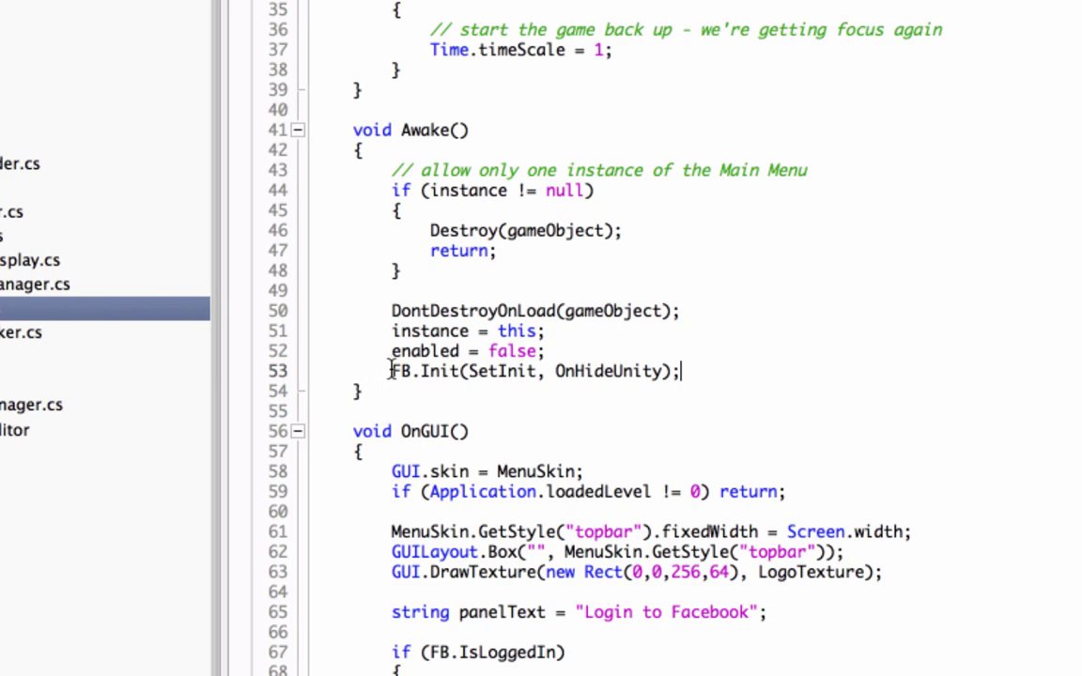
Step: Examine the FB.Init call in Awake and the FB.Login call in OnGUI, including the permissions the login requests
{"action": "left_click_drag", "start_coordinate": [390, 371], "coordinate": [689, 372]}
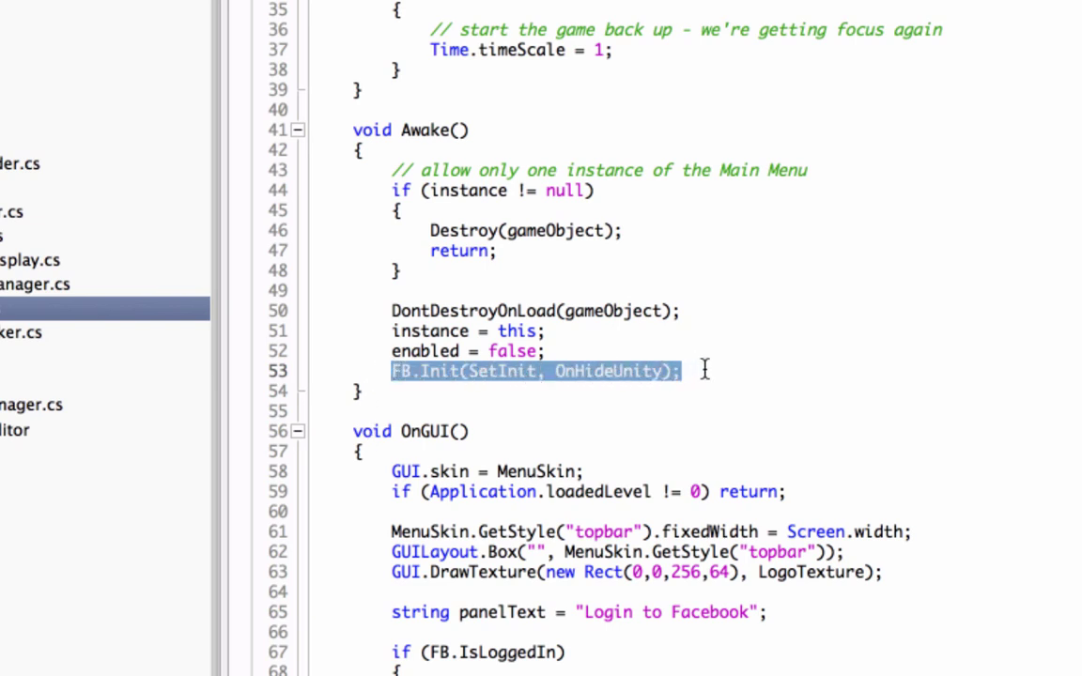
{"action": "left_click", "coordinate": [704, 371]}
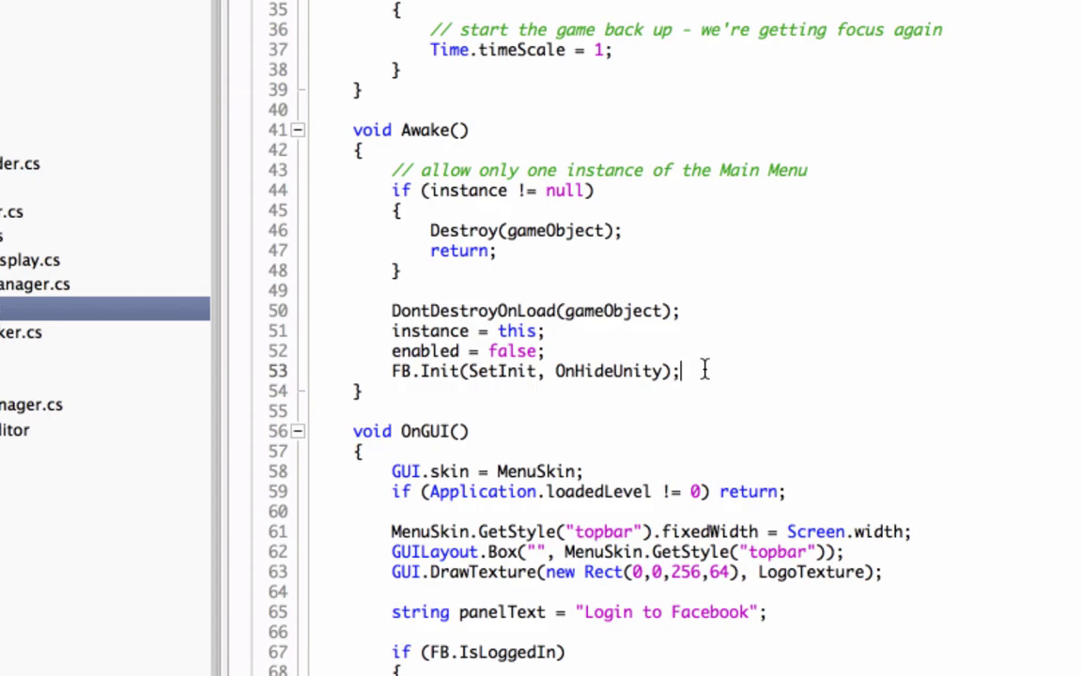
{"action": "scroll", "coordinate": [705, 371], "scroll_direction": "down", "scroll_amount": 2}
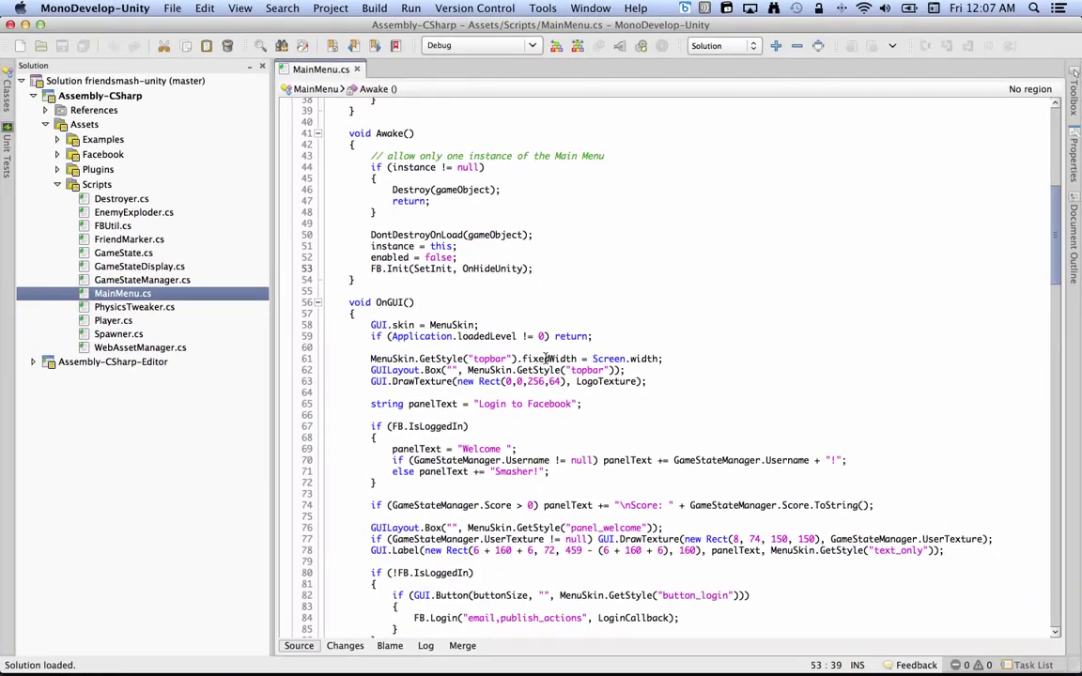
{"action": "scroll", "coordinate": [545, 358], "scroll_direction": "down", "scroll_amount": 4}
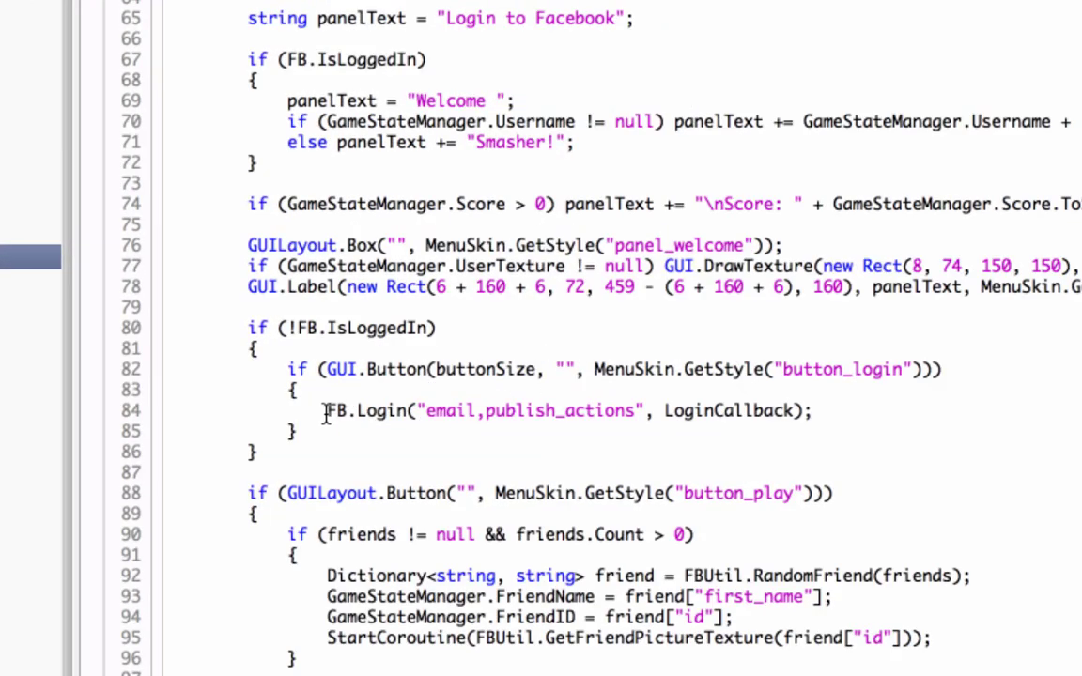
{"action": "left_click_drag", "start_coordinate": [326, 410], "coordinate": [829, 411]}
{"action": "left_click", "coordinate": [844, 411]}
{"action": "double_click", "coordinate": [452, 411]}
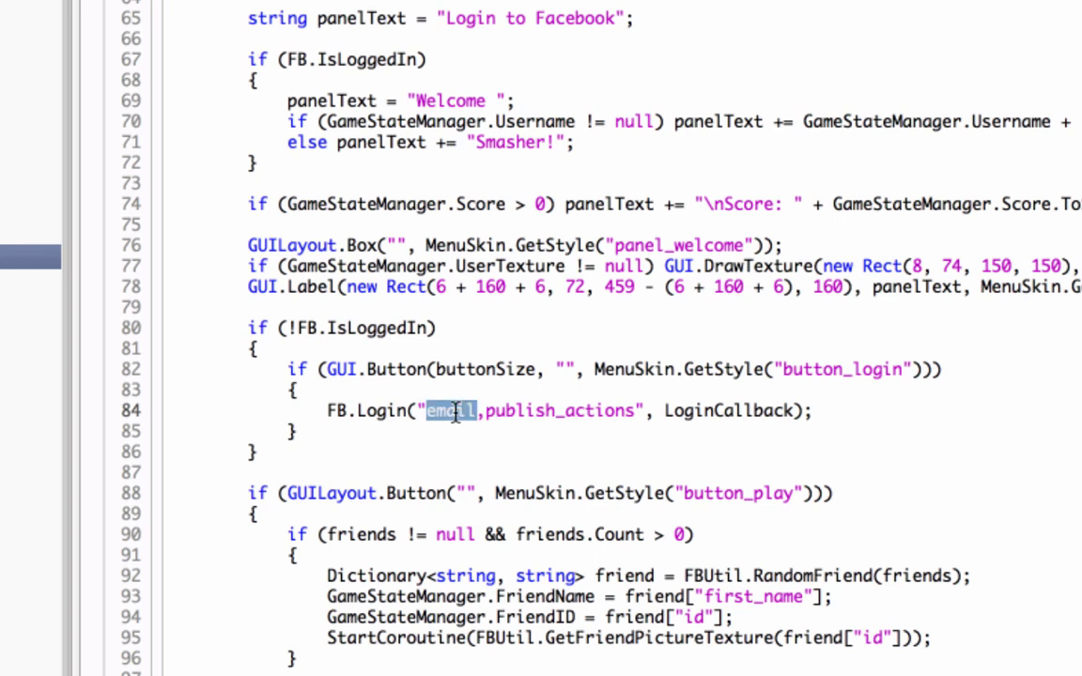
{"action": "double_click", "coordinate": [560, 411]}
{"action": "left_click", "coordinate": [923, 420]}
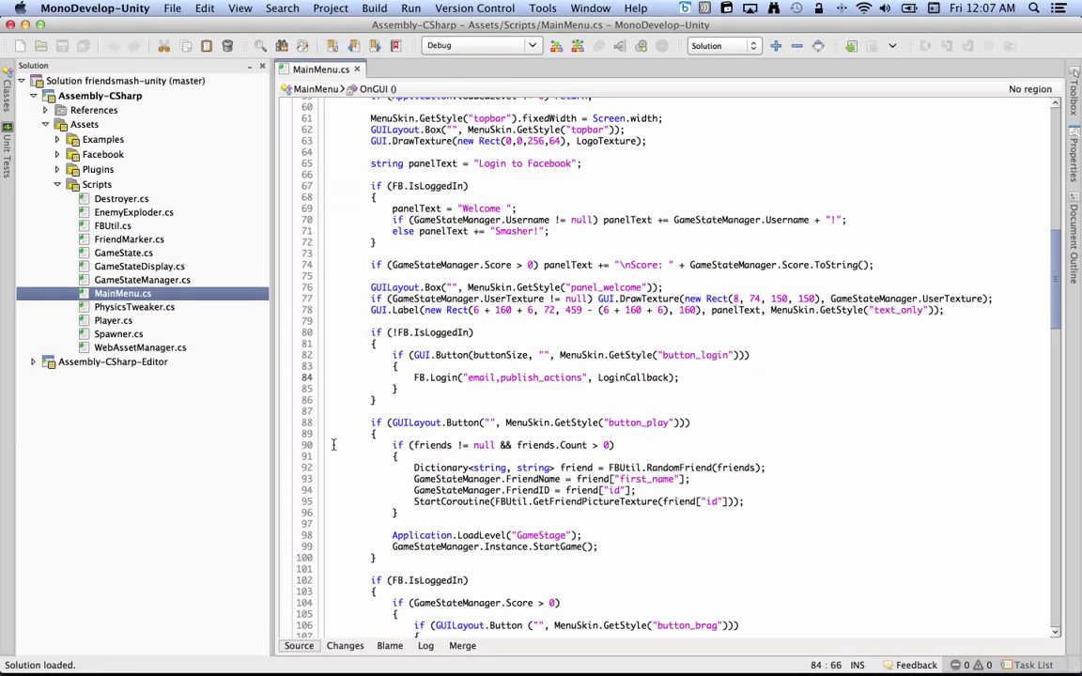
Step: Examine the FB.Feed call for the brag button and both FB.AppRequest calls for the challenge button, including the recipient parameter
{"action": "scroll", "coordinate": [333, 445], "scroll_direction": "down", "scroll_amount": 4}
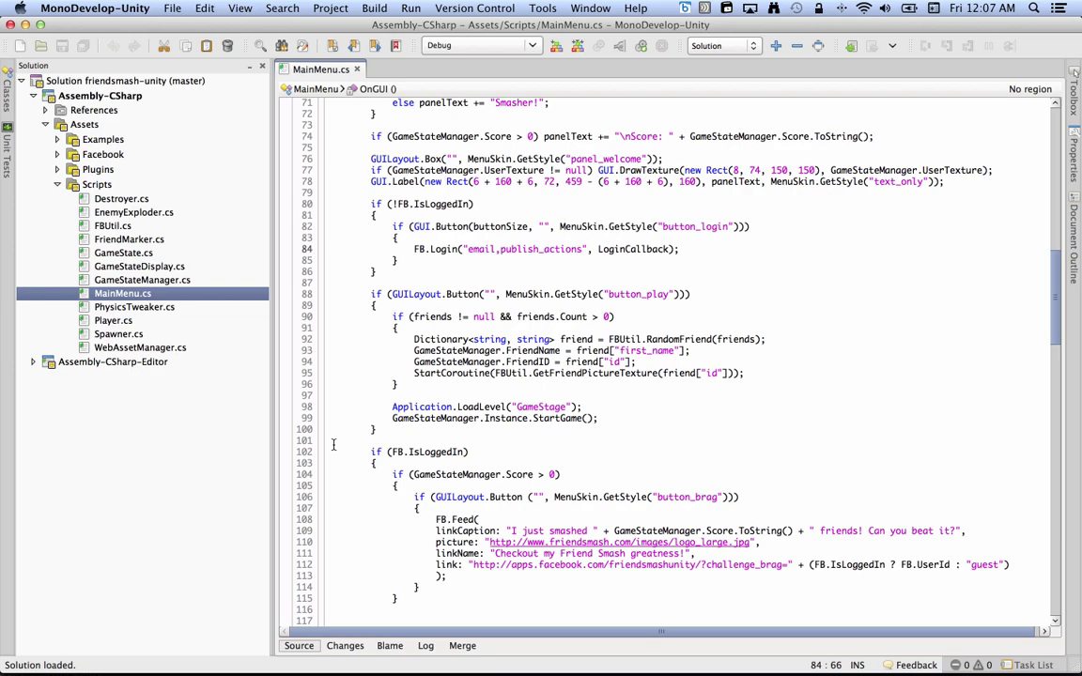
{"action": "scroll", "coordinate": [333, 445], "scroll_direction": "down", "scroll_amount": 6}
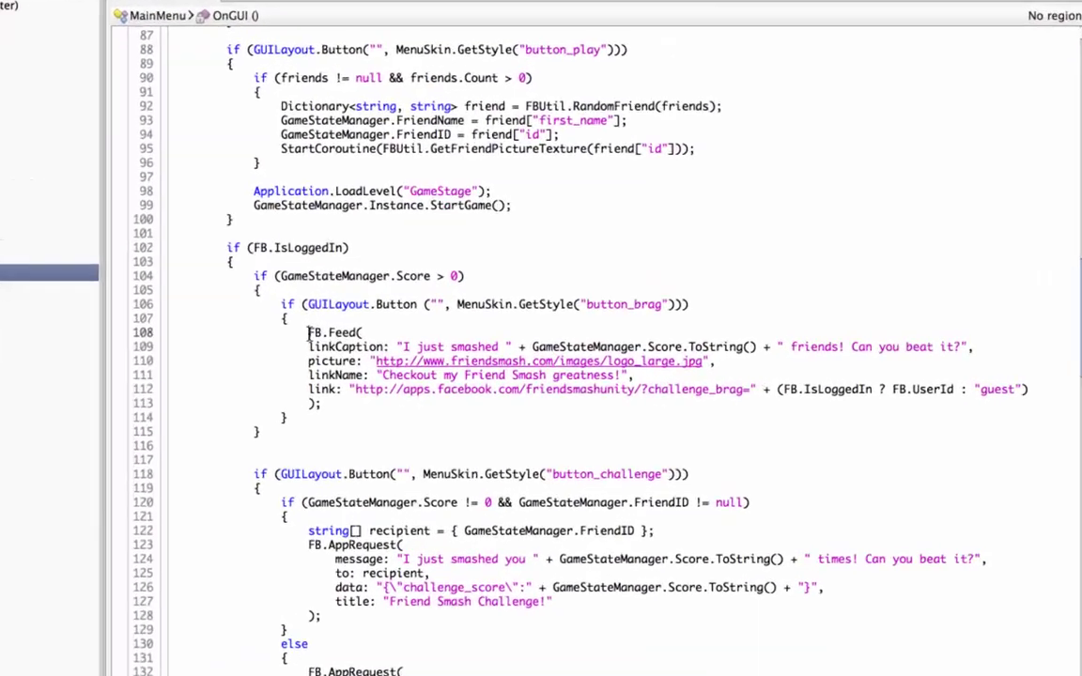
{"action": "left_click_drag", "start_coordinate": [434, 341], "coordinate": [472, 397]}
{"action": "left_click", "coordinate": [474, 401]}
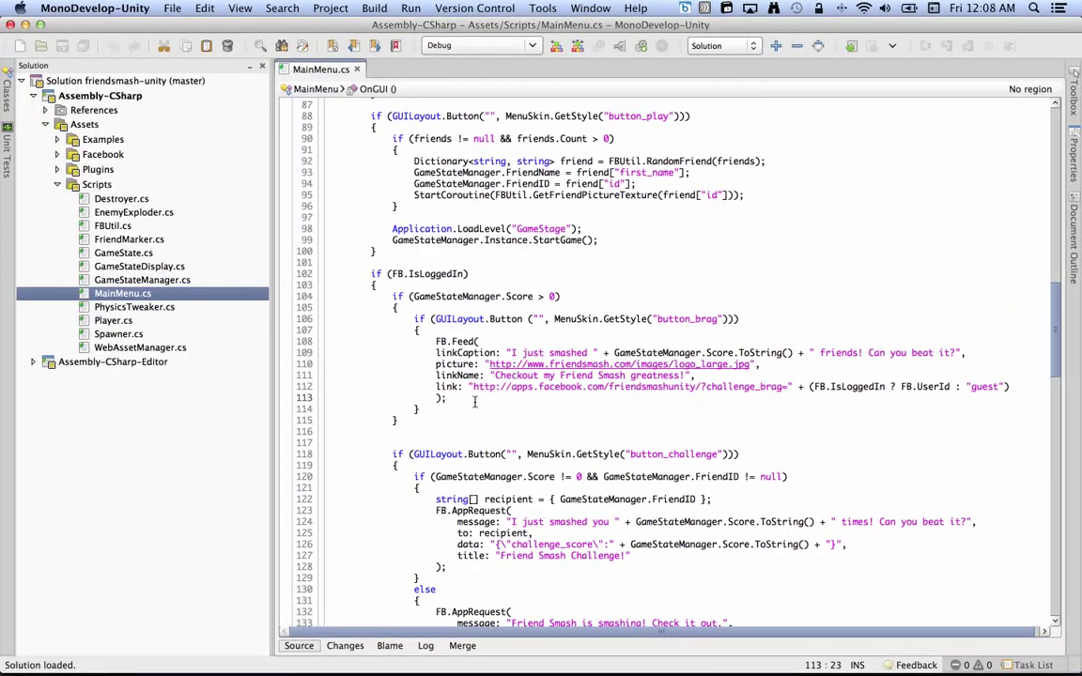
{"action": "scroll", "coordinate": [379, 479], "scroll_direction": "down", "scroll_amount": 5}
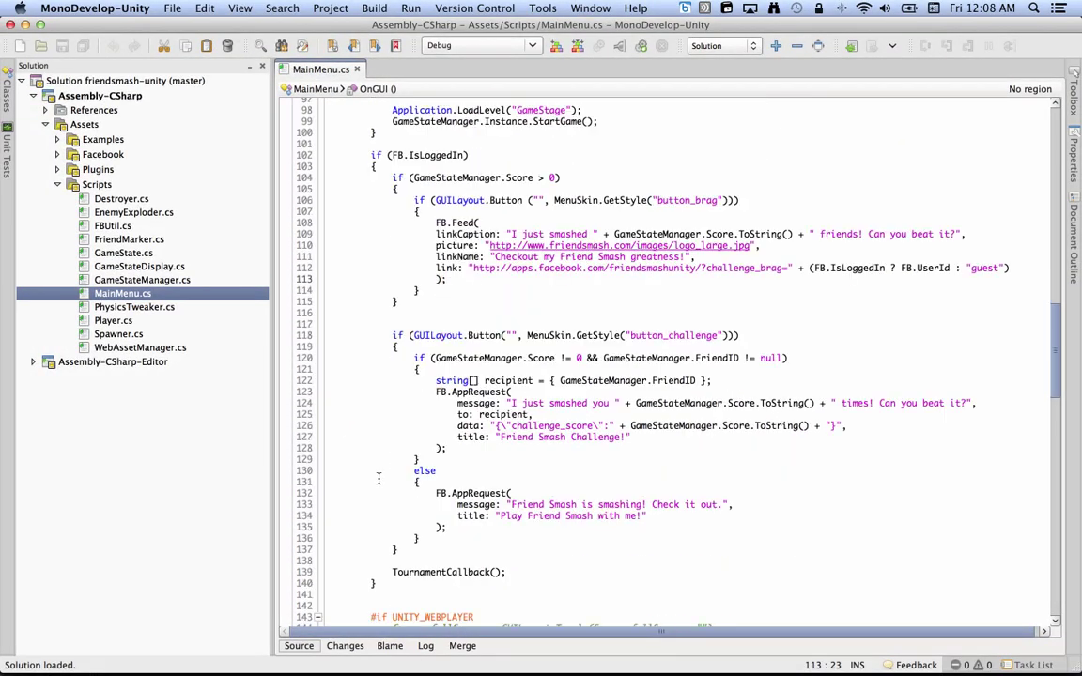
{"action": "scroll", "coordinate": [378, 479], "scroll_direction": "down", "scroll_amount": 2}
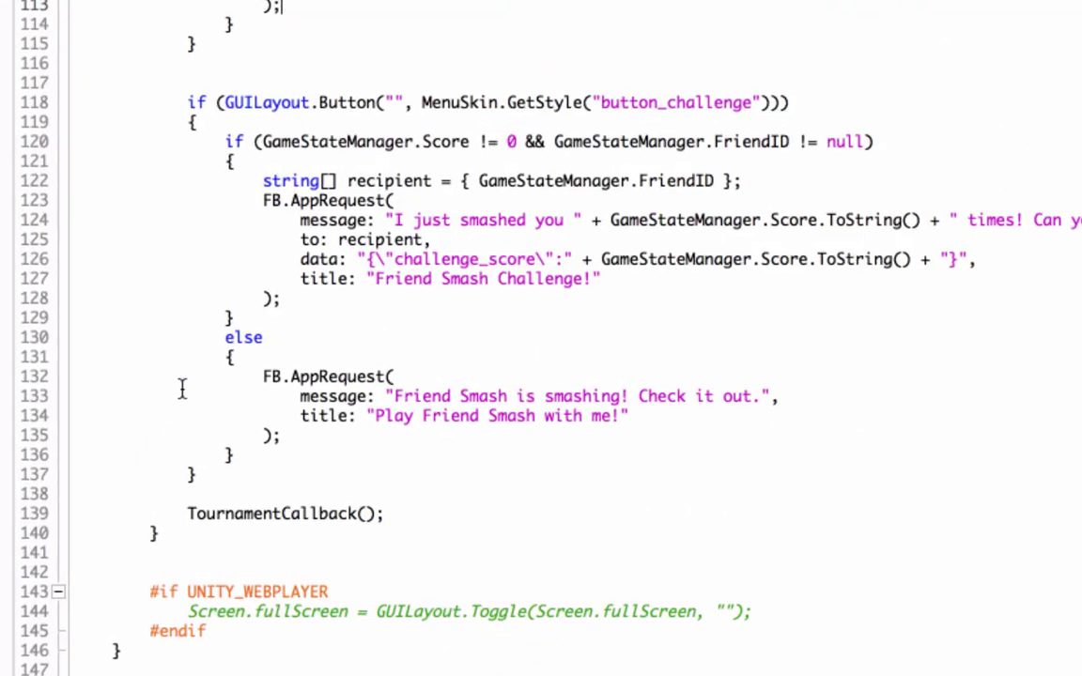
{"action": "left_click_drag", "start_coordinate": [260, 377], "coordinate": [324, 445]}
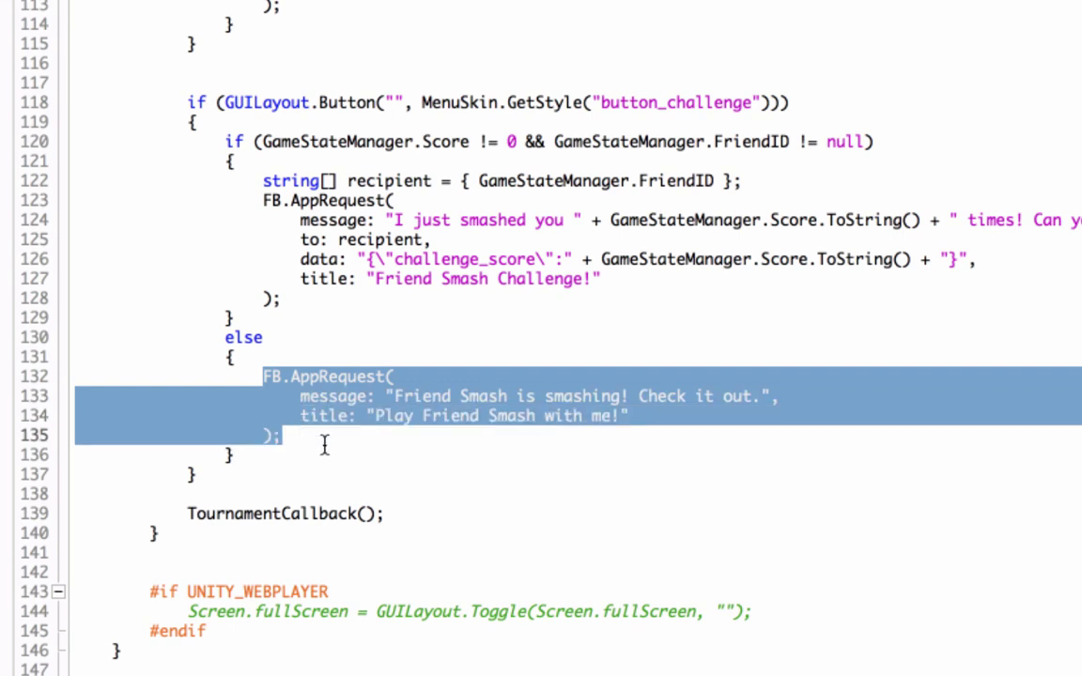
{"action": "left_click", "coordinate": [324, 446]}
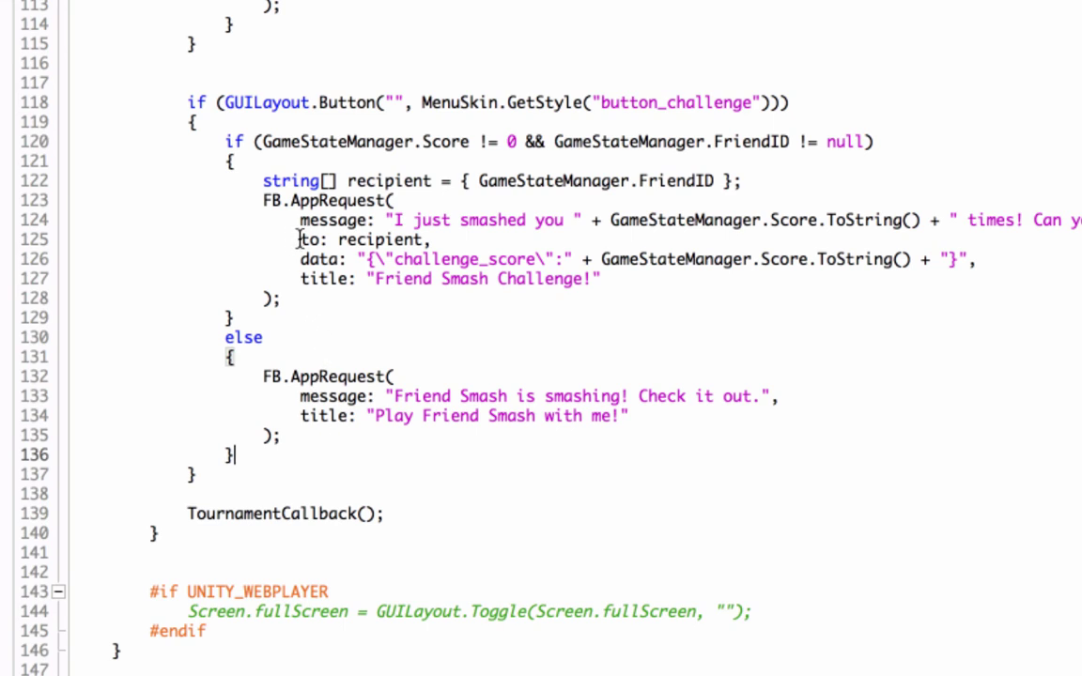
{"action": "left_click_drag", "start_coordinate": [300, 240], "coordinate": [431, 241]}
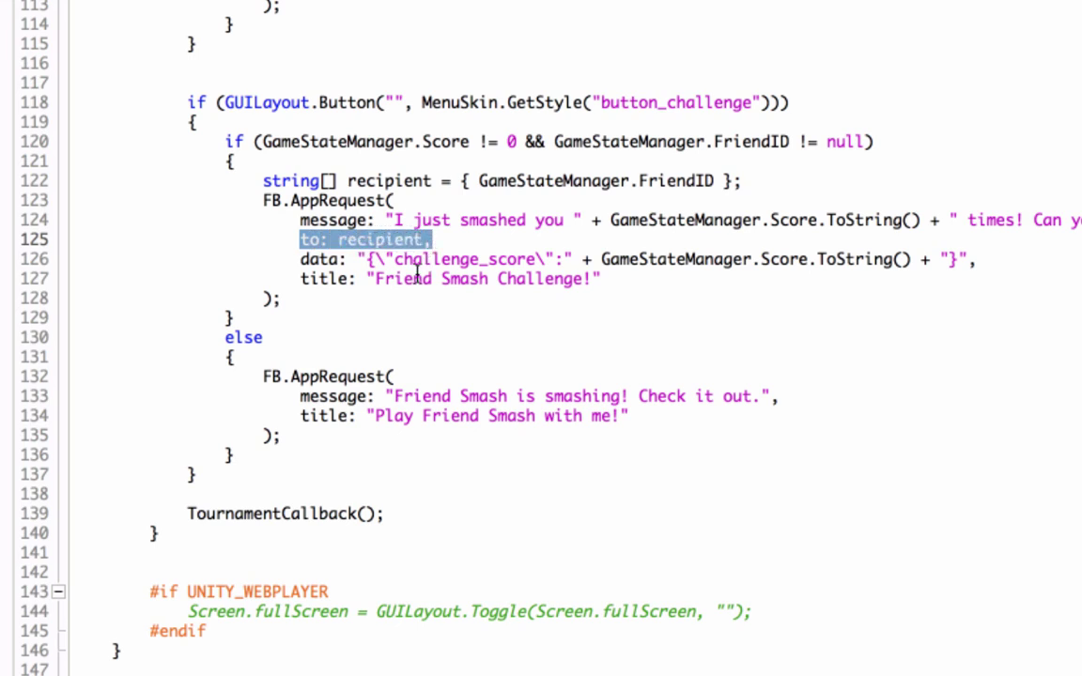
{"action": "left_click", "coordinate": [339, 298]}
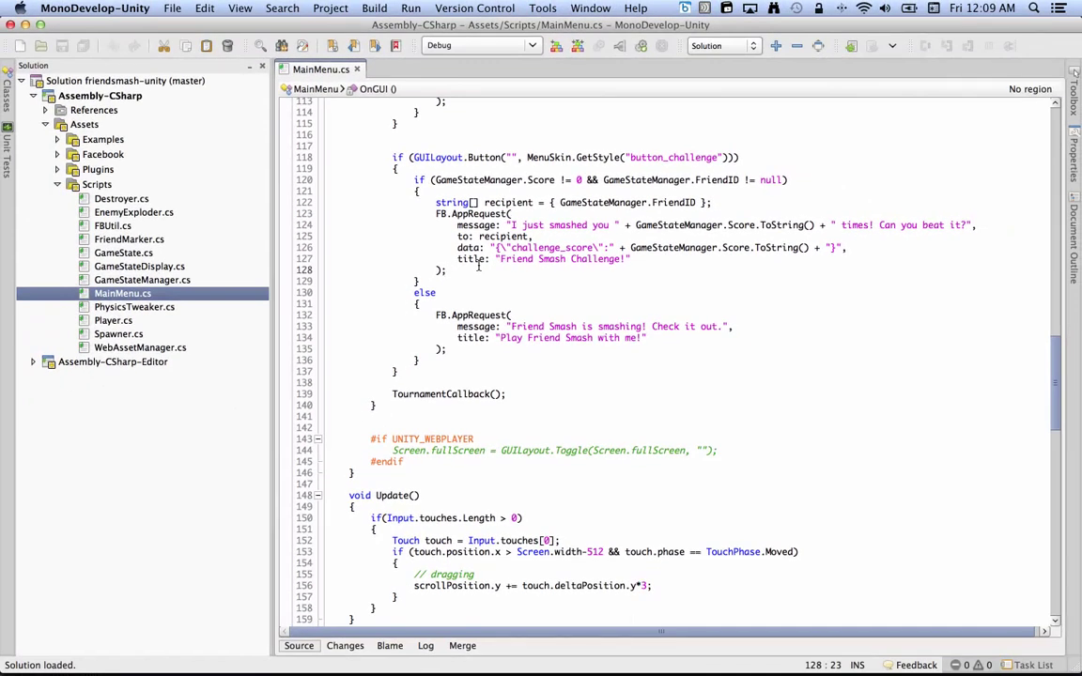
{"action": "scroll", "coordinate": [391, 357], "scroll_direction": "up", "scroll_amount": 2}
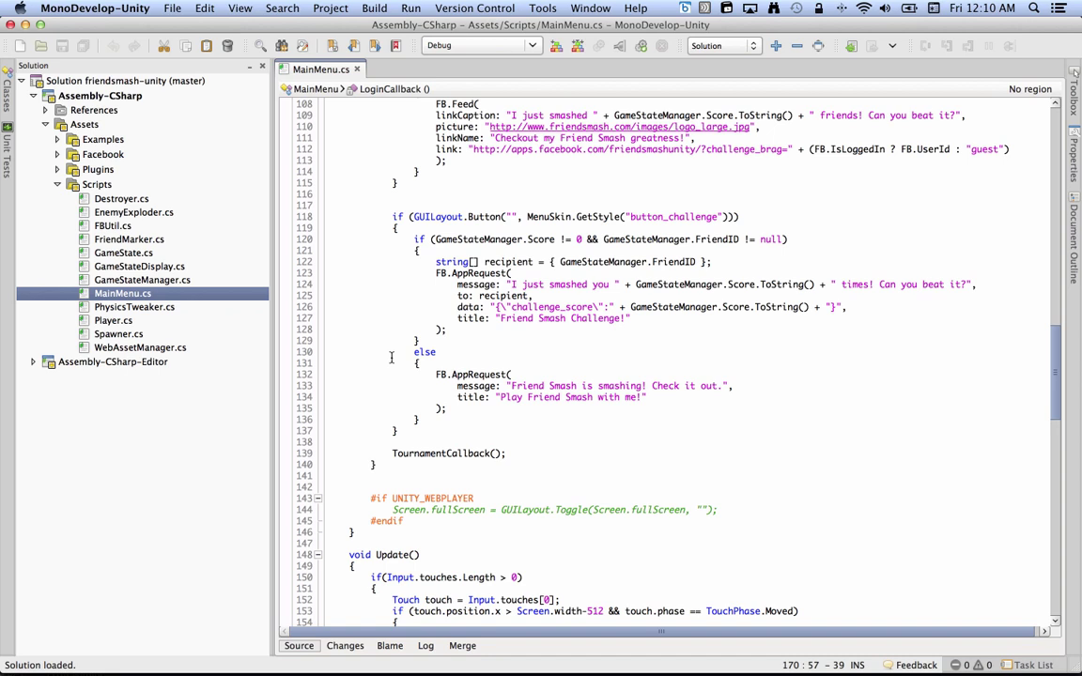
Step: Switch from MonoDevelop back to the Unity editor
{"action": "key", "text": "super+Tab"}
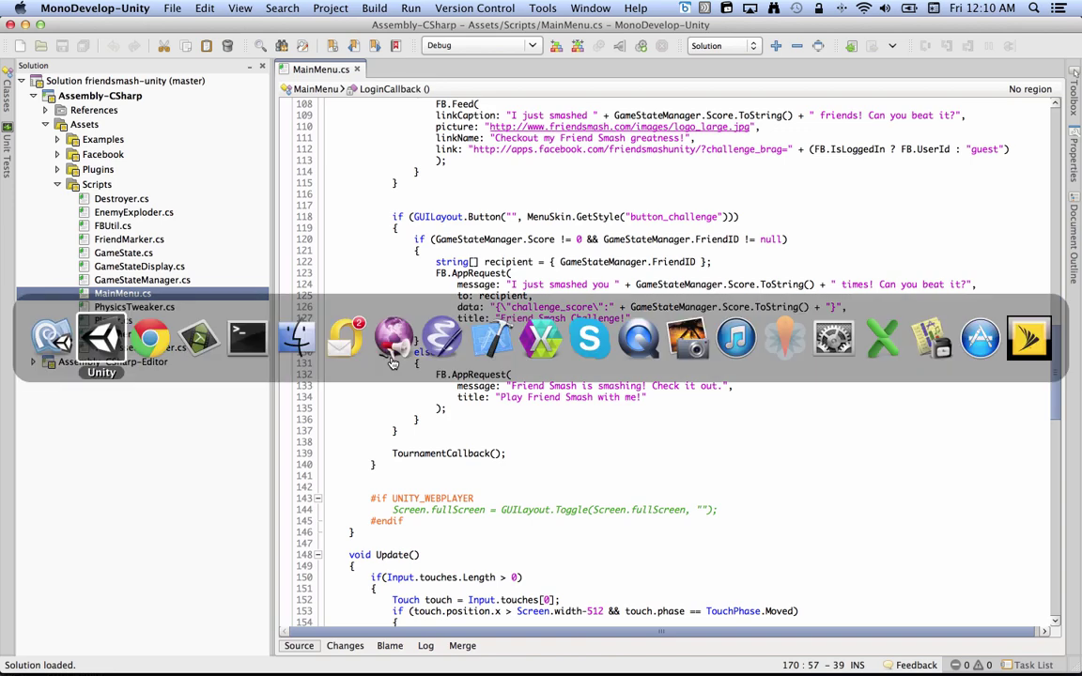
{"action": "key", "text": "super+Tab"}
{"action": "key", "text": "shift+super+Tab"}
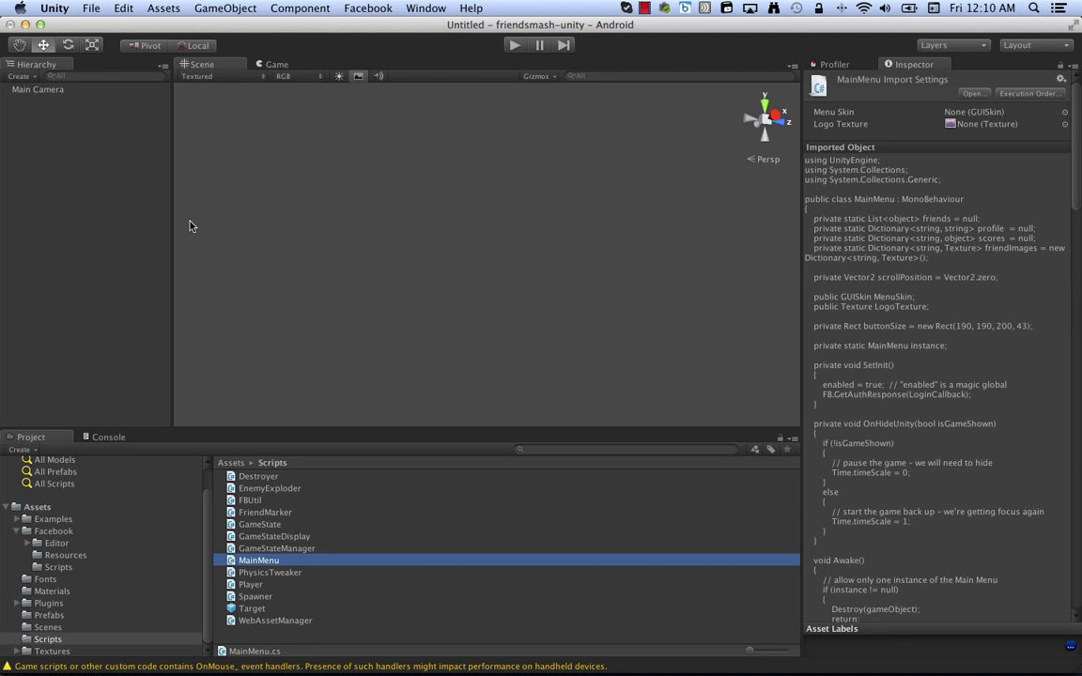
Step: Build the Android version as a development build and save it as android in the dev folder
{"action": "left_click", "coordinate": [92, 9]}
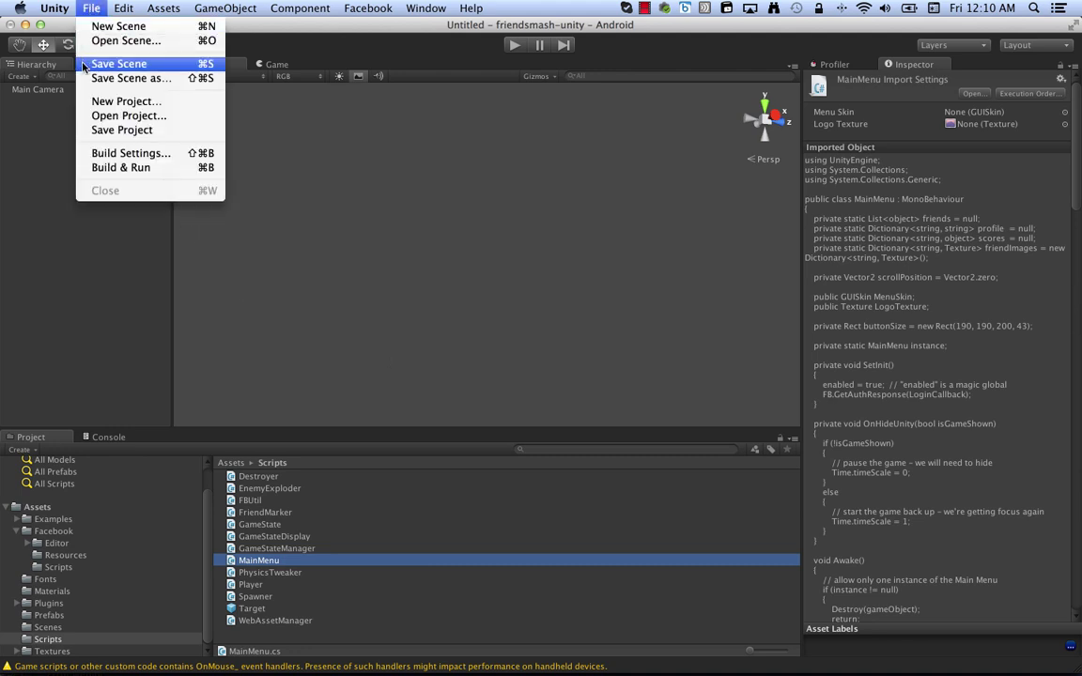
{"action": "left_click", "coordinate": [106, 155]}
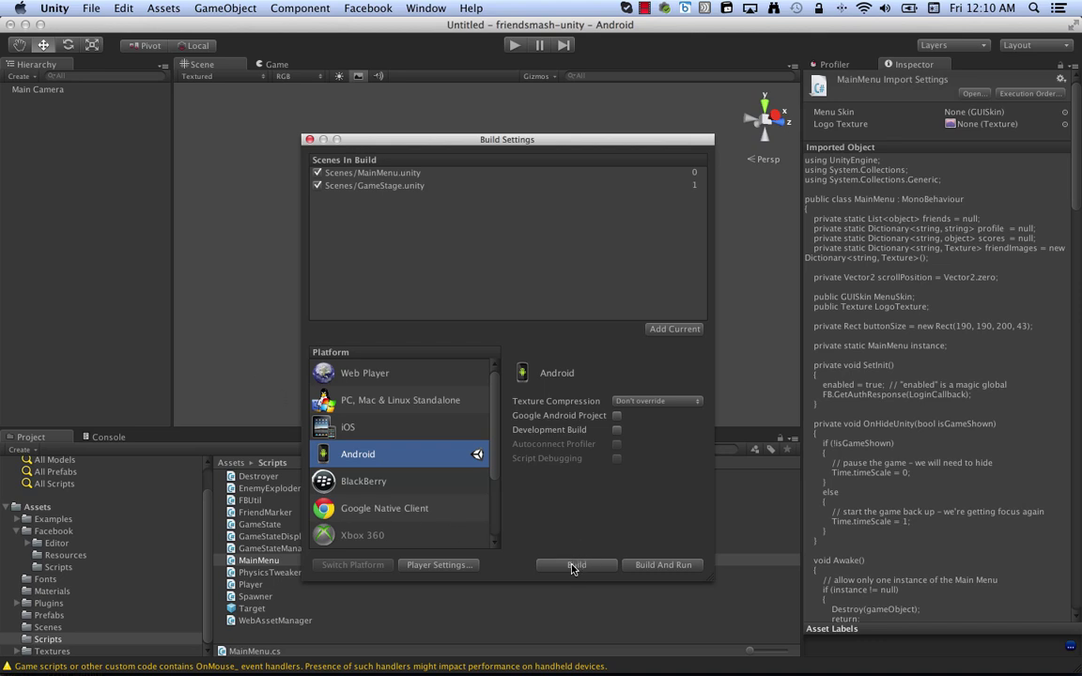
{"action": "left_click", "coordinate": [618, 430]}
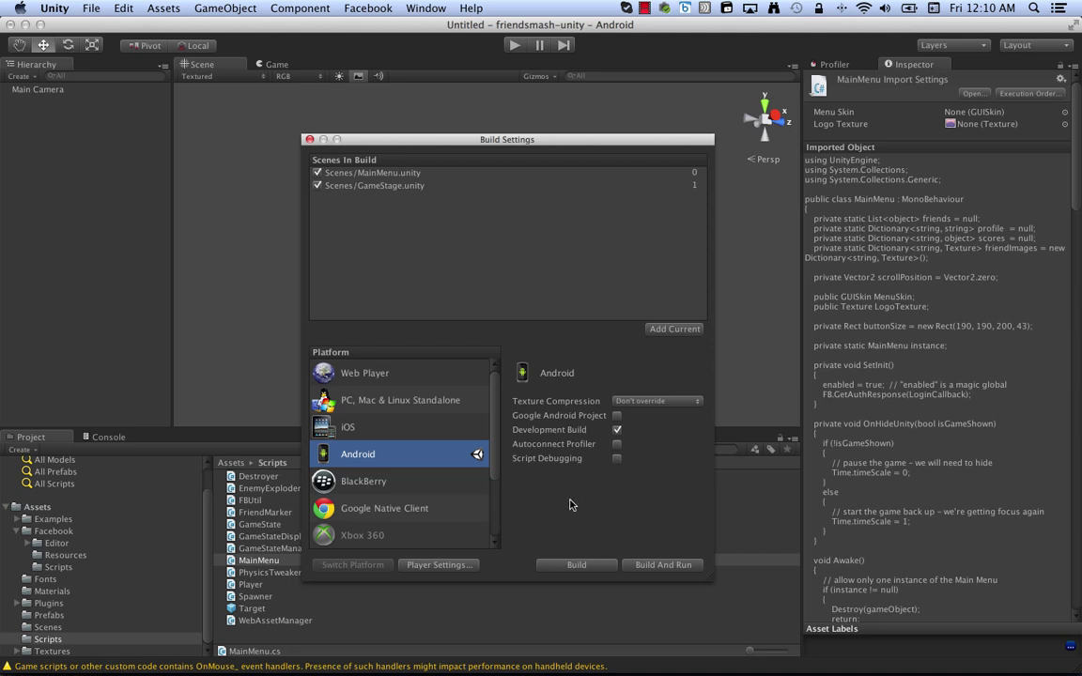
{"action": "left_click", "coordinate": [575, 566]}
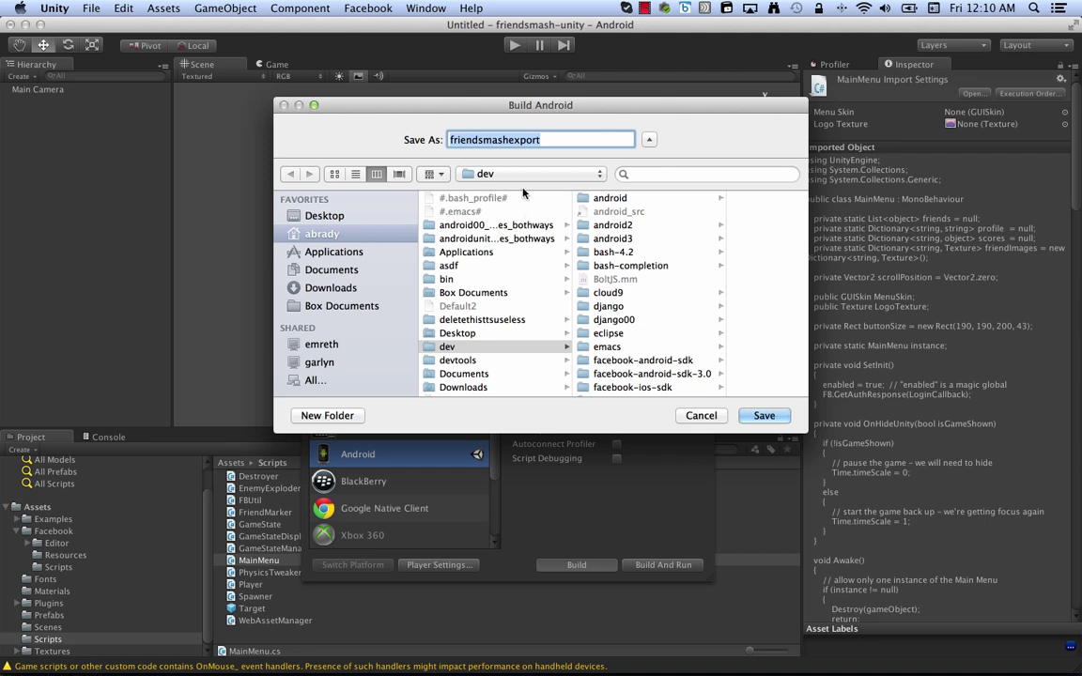
{"action": "type", "text": "android"}
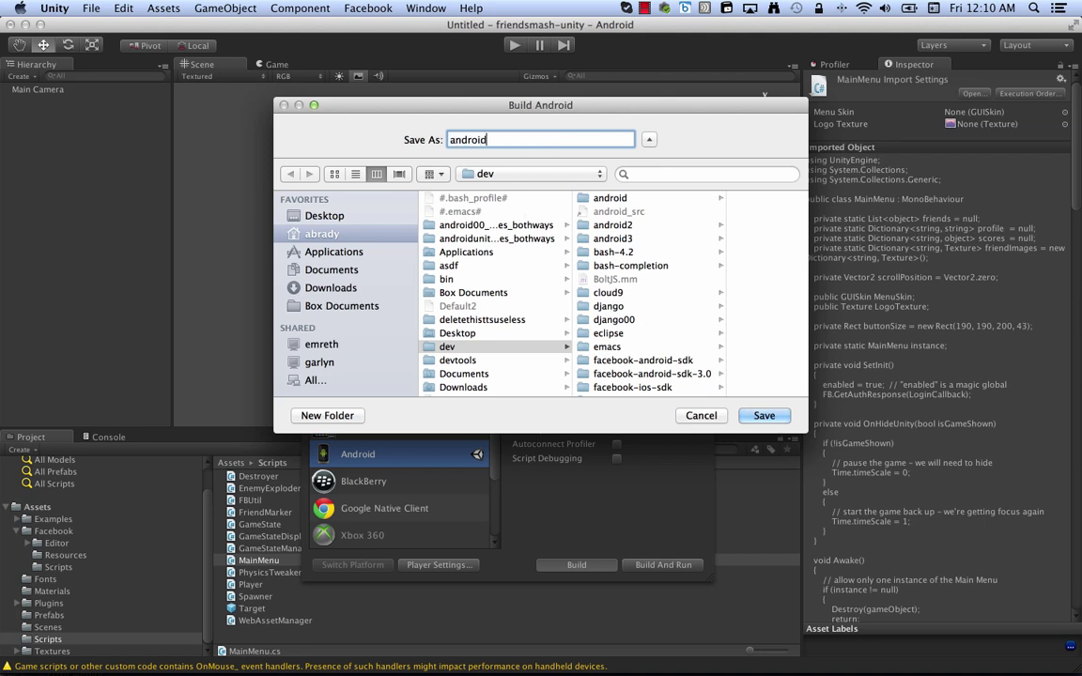
{"action": "left_click", "coordinate": [769, 420]}
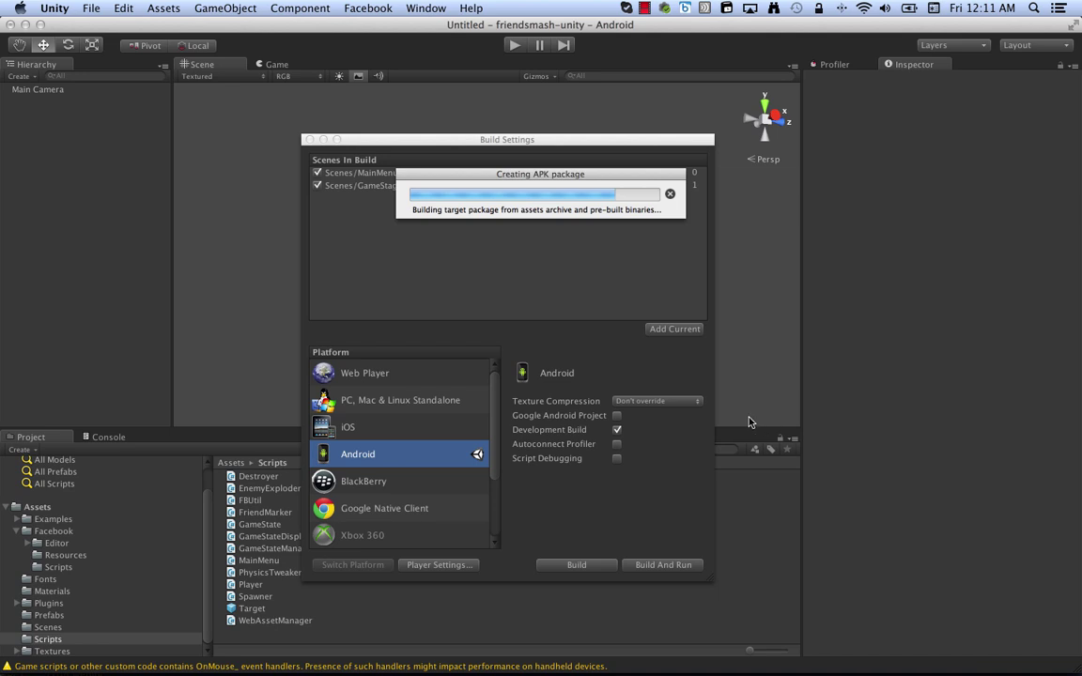
Step: Switch to Chrome, dismissing the leftover Build Settings window, and show the FriendSmashUnity game page on Facebook
{"action": "key", "text": "super+Tab"}
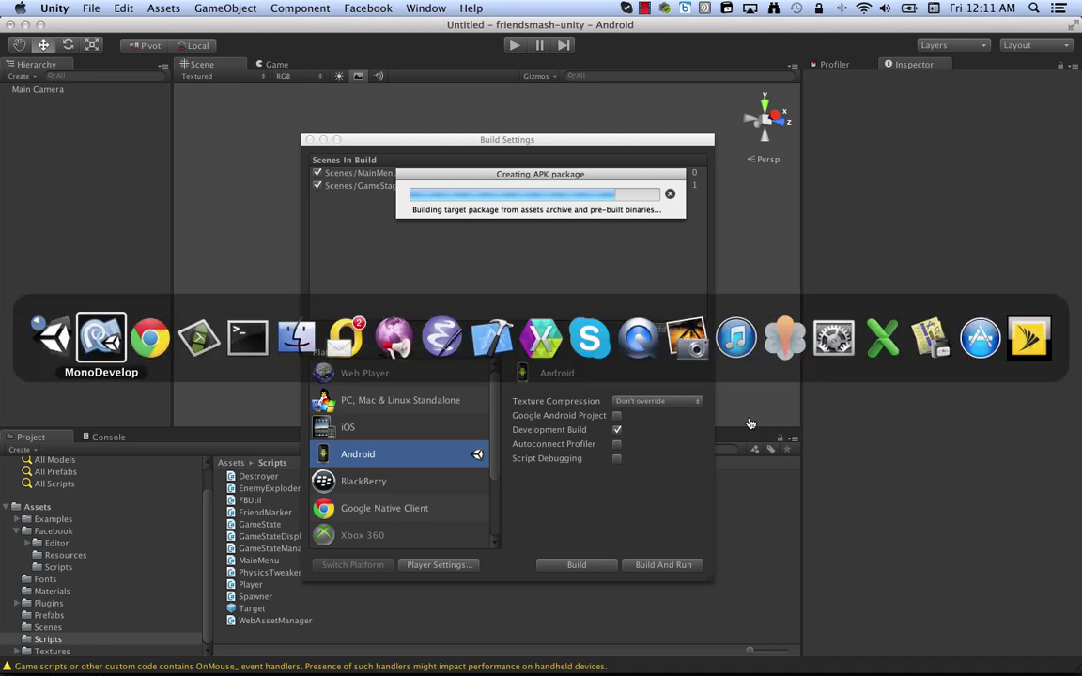
{"action": "key", "text": "super+Tab"}
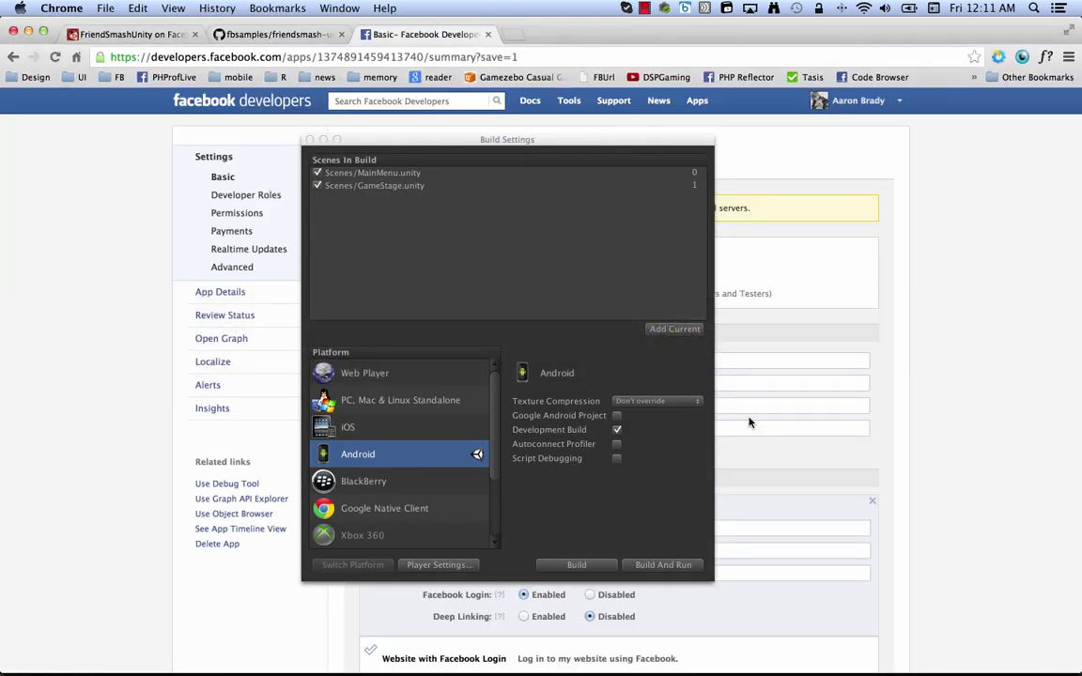
{"action": "left_click", "coordinate": [313, 144]}
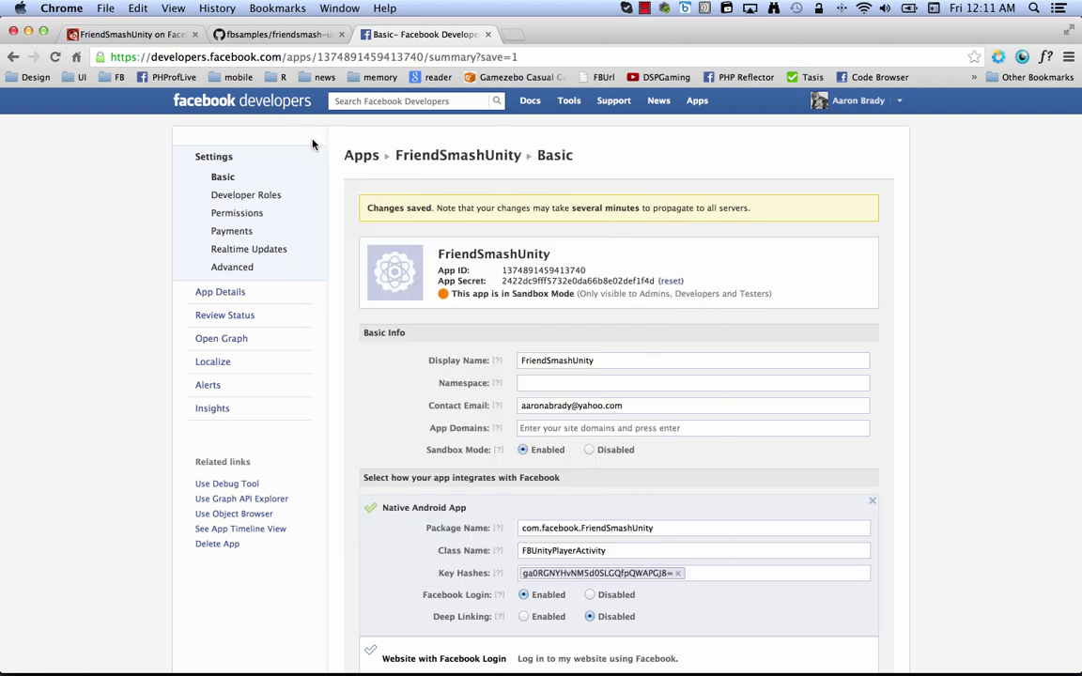
{"action": "left_click", "coordinate": [122, 34]}
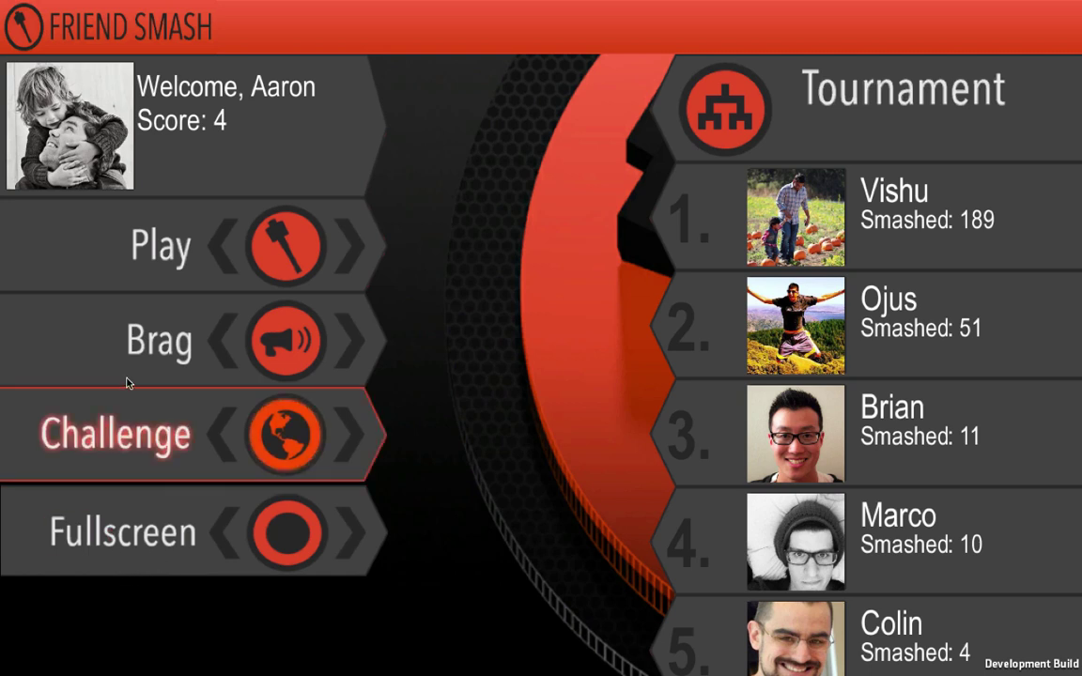
Step: Share a brag post on the timeline with the message "this game is awesome!" and its audience set to Only Me
{"action": "left_click", "coordinate": [128, 298]}
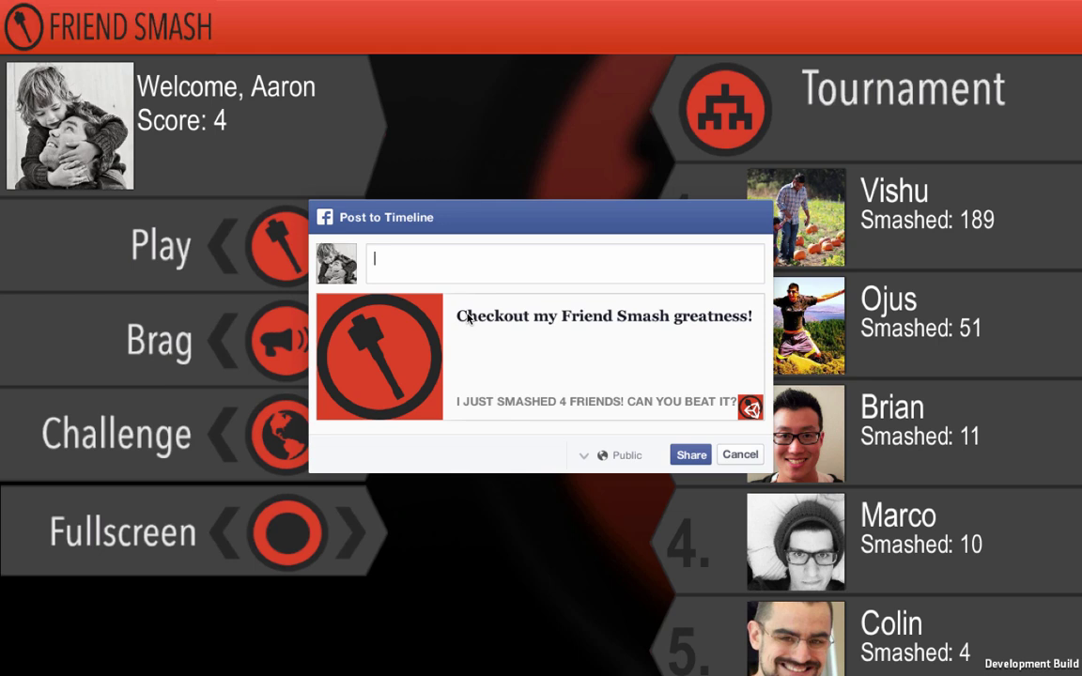
{"action": "type", "text": "this game is awesome!"}
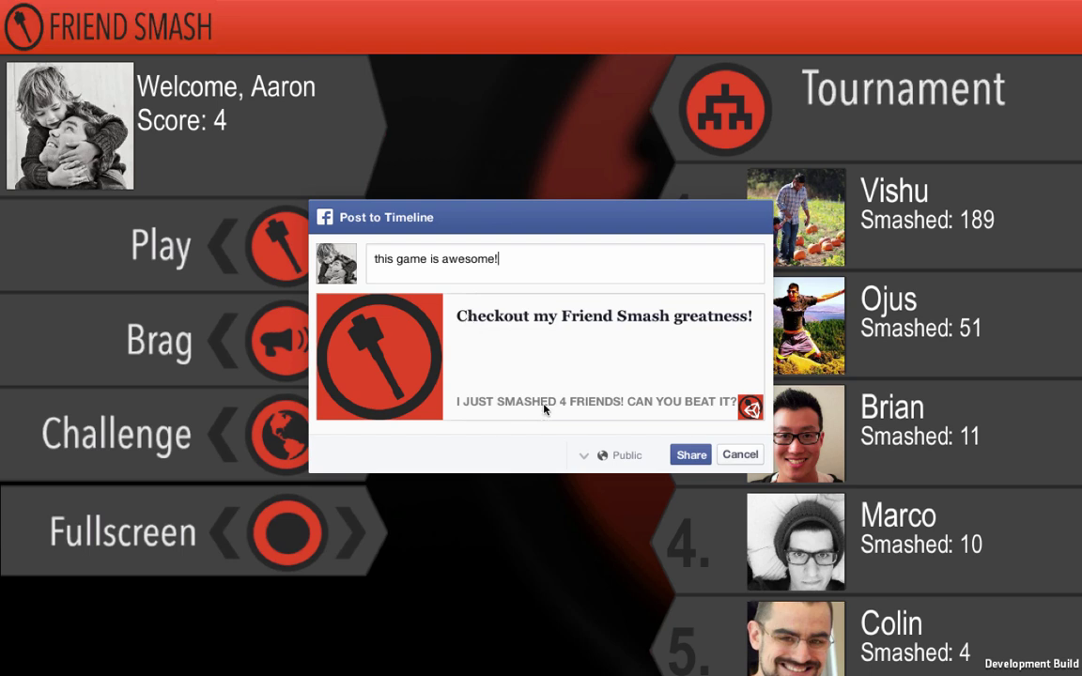
{"action": "key", "text": "Tab"}
{"action": "key", "text": "Up"}
{"action": "key", "text": "Up"}
{"action": "key", "text": "Up"}
{"action": "key", "text": "Up"}
{"action": "key", "text": "Up"}
{"action": "key", "text": "Up"}
{"action": "key", "text": "Up"}
{"action": "key", "text": "Up"}
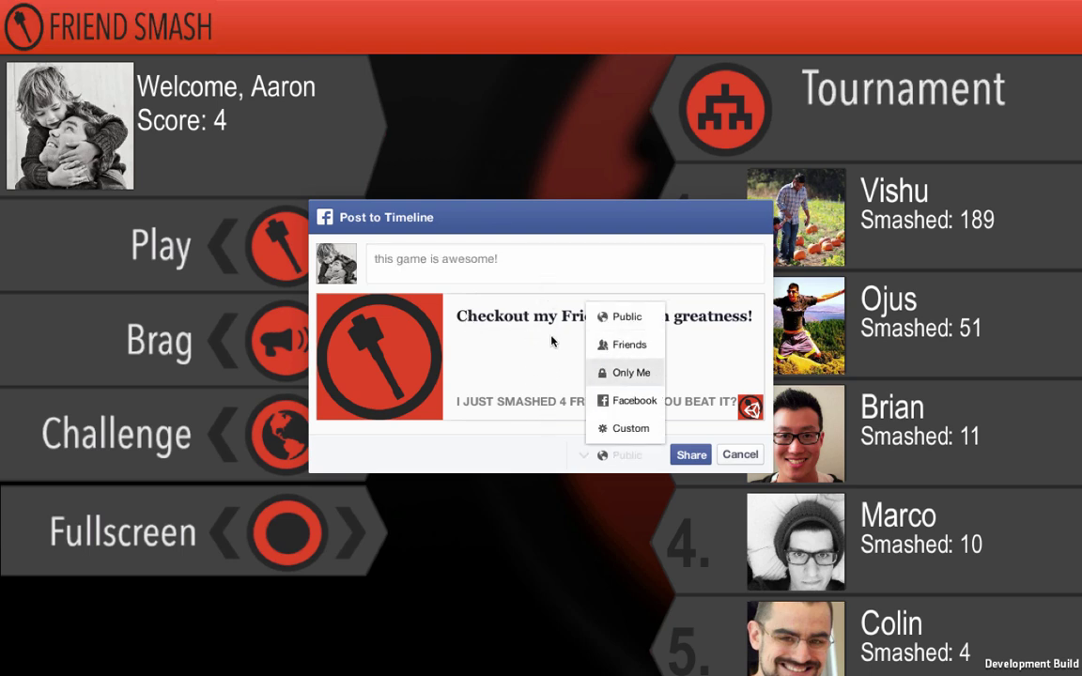
{"action": "key", "text": "Return"}
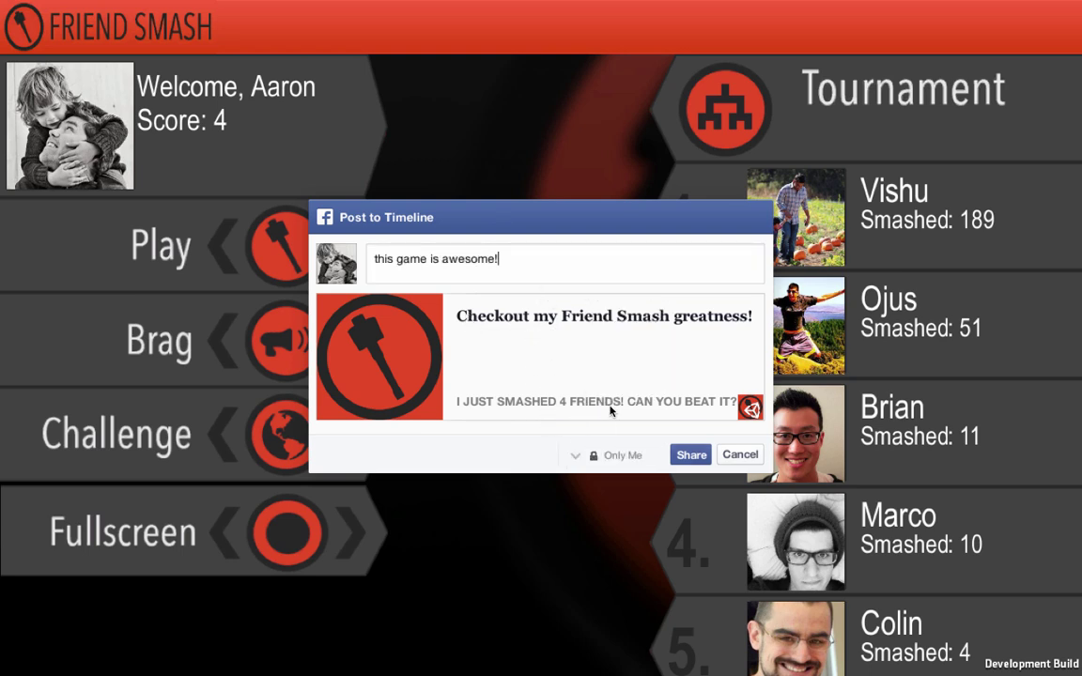
{"action": "key", "text": "Tab"}
{"action": "key", "text": "Tab"}
{"action": "key", "text": "Return"}
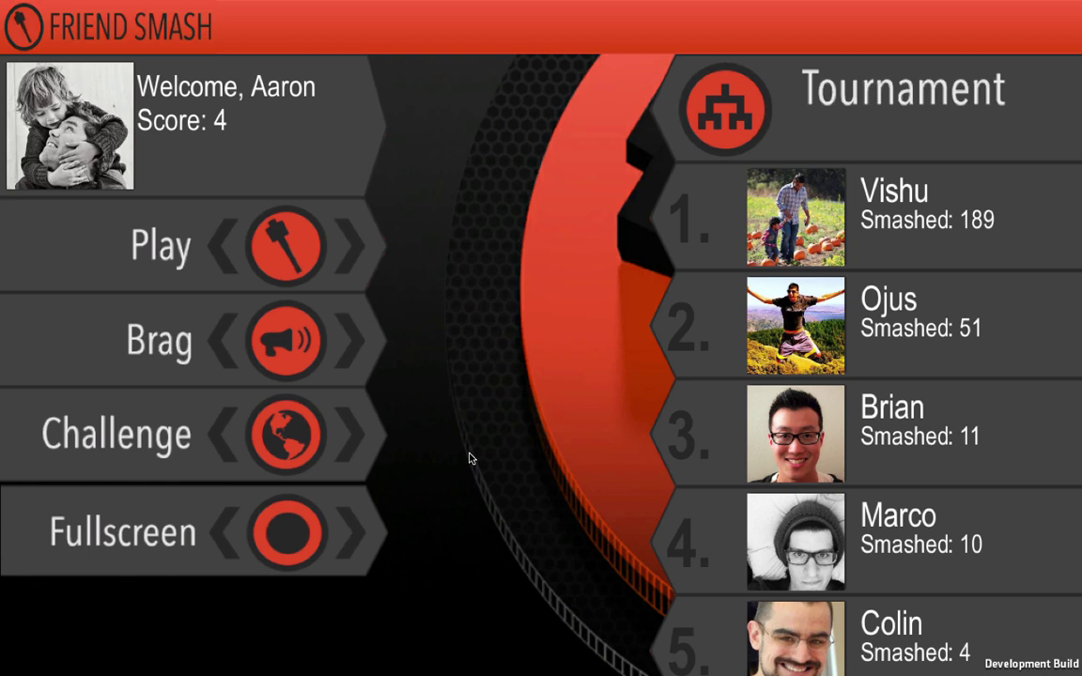
Step: View the challenge request addressed to the smashed friend and leave full screen
{"action": "left_click", "coordinate": [216, 395]}
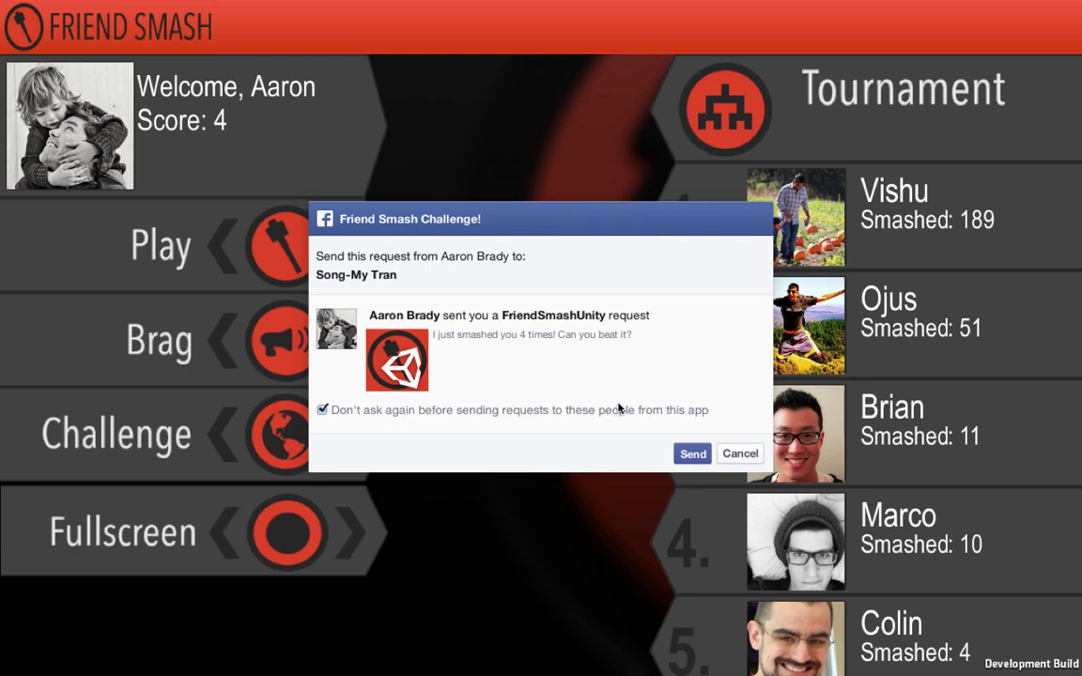
{"action": "key", "text": "Escape"}
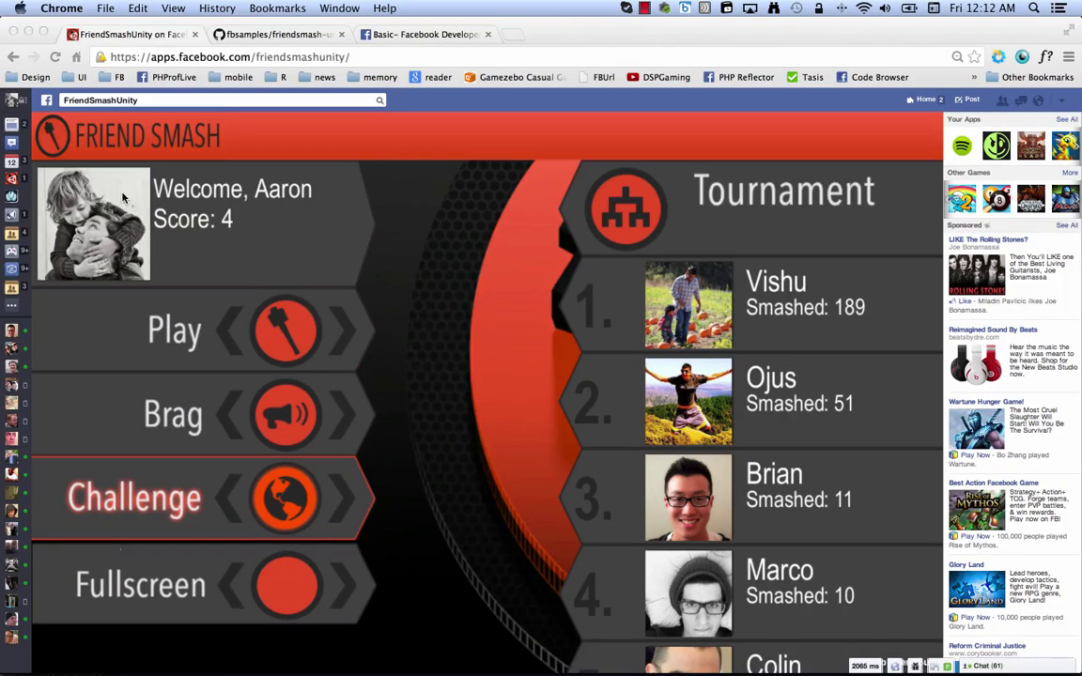
Step: Reload the game and invite a friend, found by first name, through the challenge's friend selector, closing it when done
{"action": "left_click", "coordinate": [56, 58]}
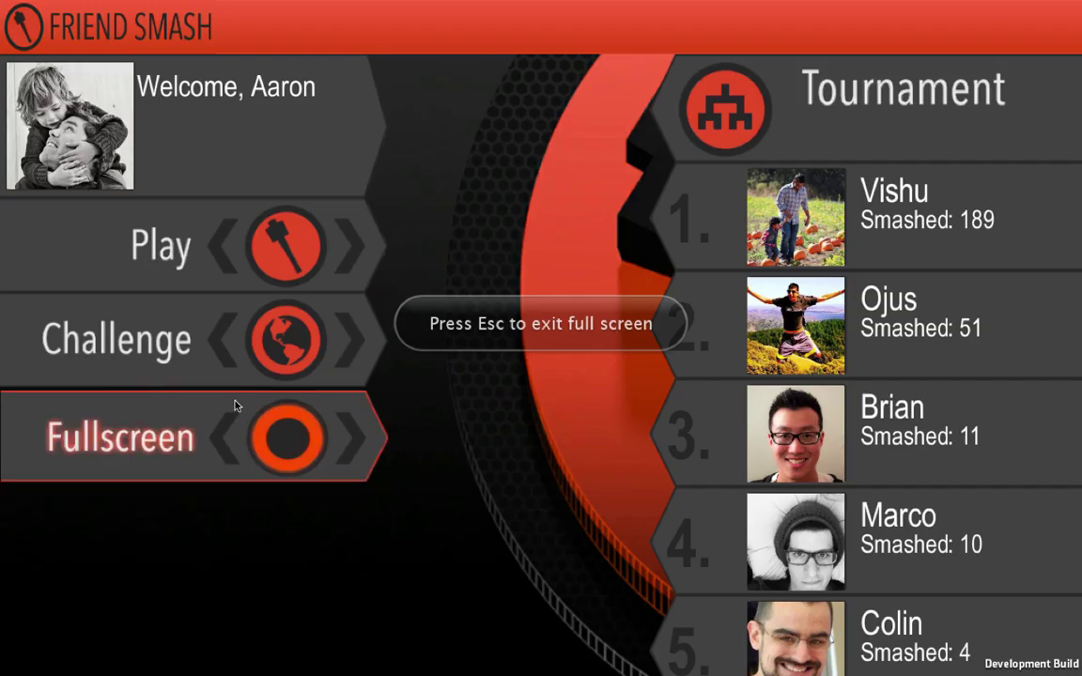
{"action": "left_click", "coordinate": [208, 303]}
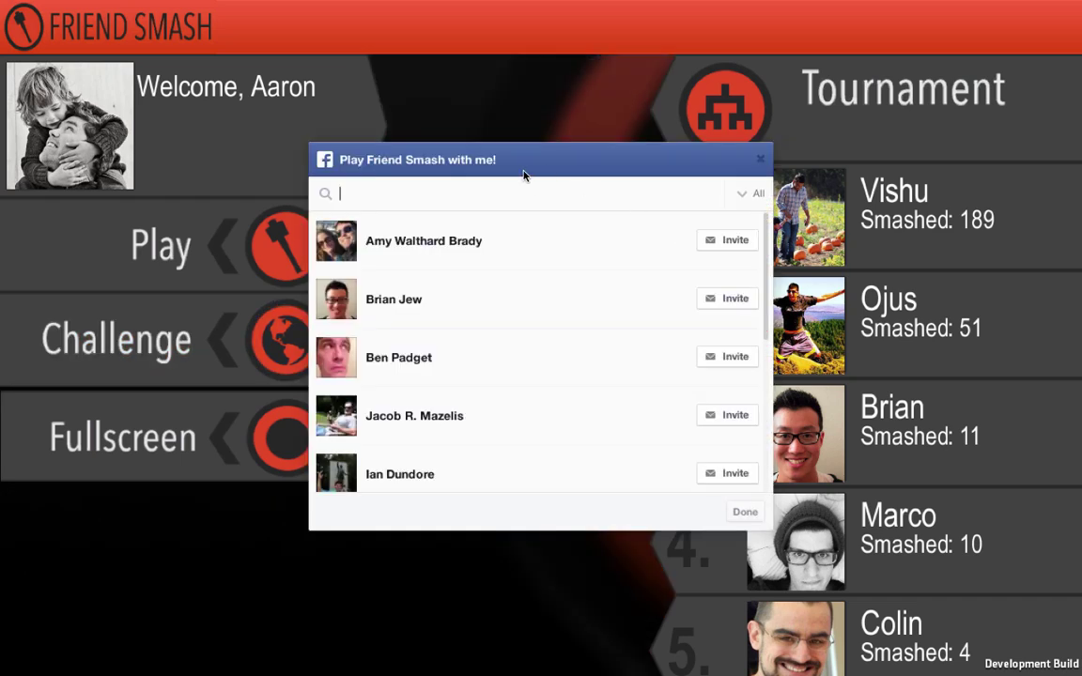
{"action": "type", "text": "brian"}
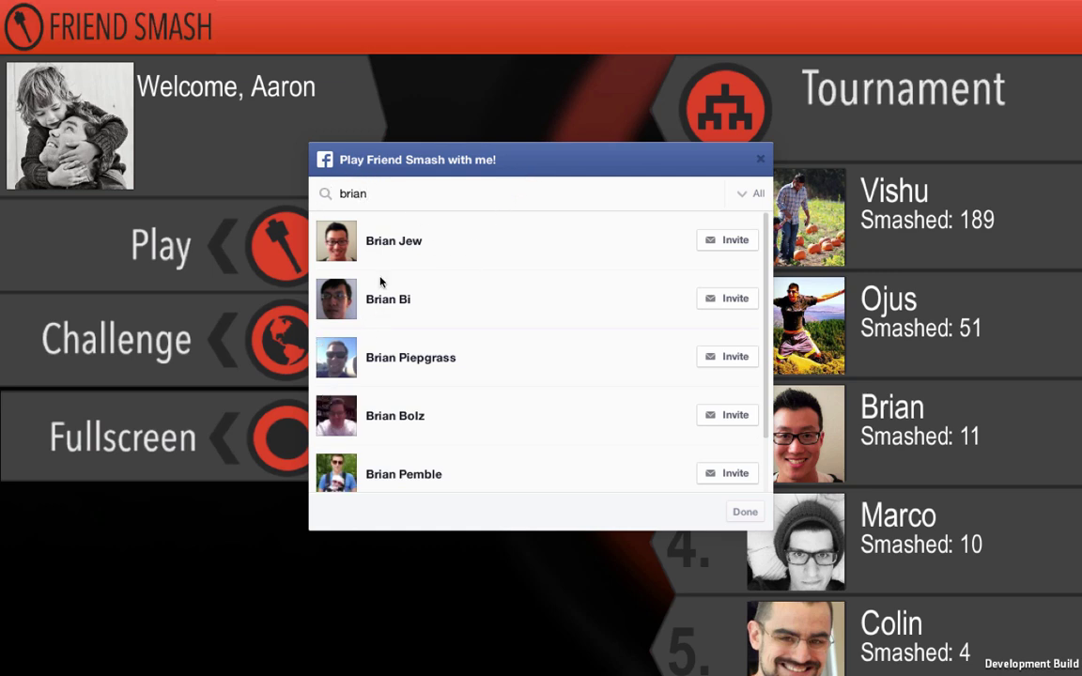
{"action": "left_click", "coordinate": [653, 218]}
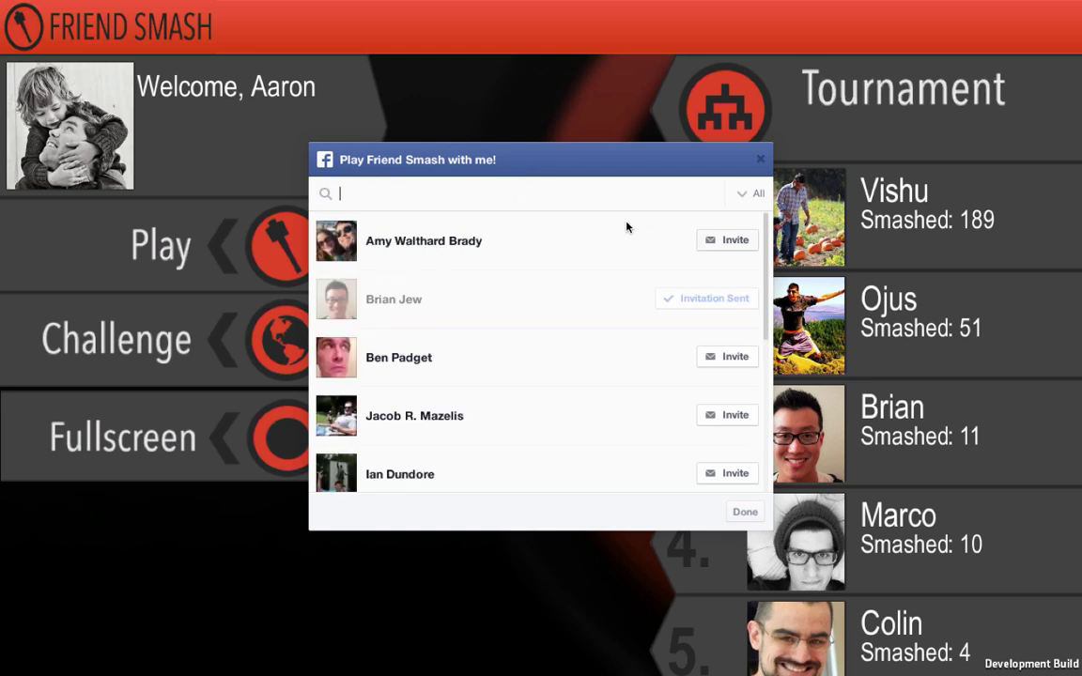
{"action": "left_click", "coordinate": [674, 144]}
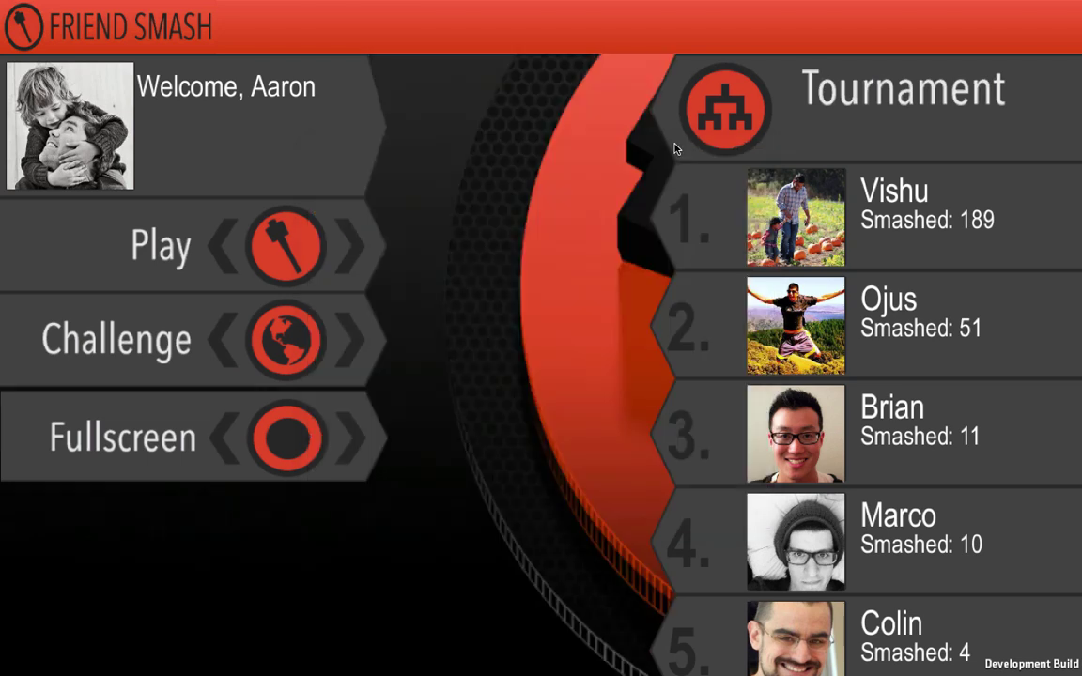